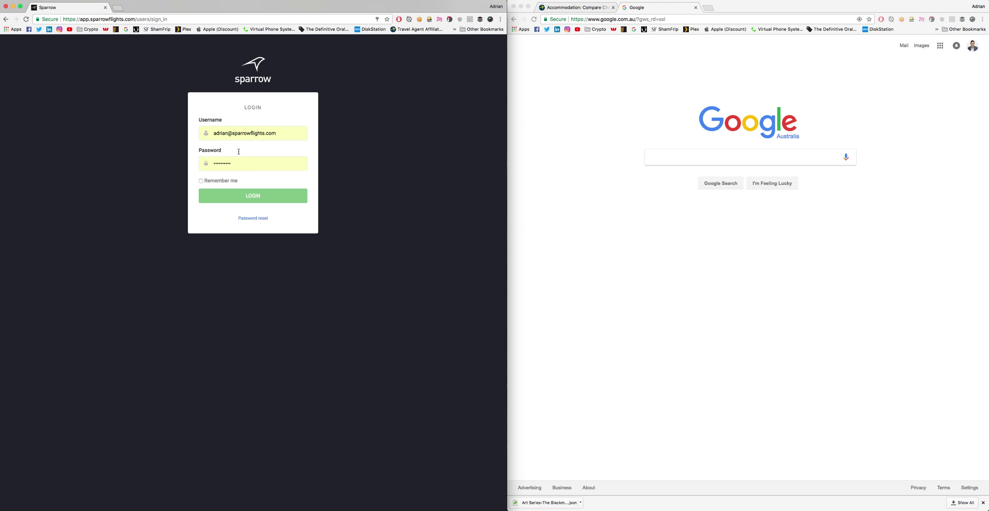
Log in to the Sparrow admin with the filled-in credentials and open the hotels list
{"action": "left_click", "coordinate": [257, 200]}
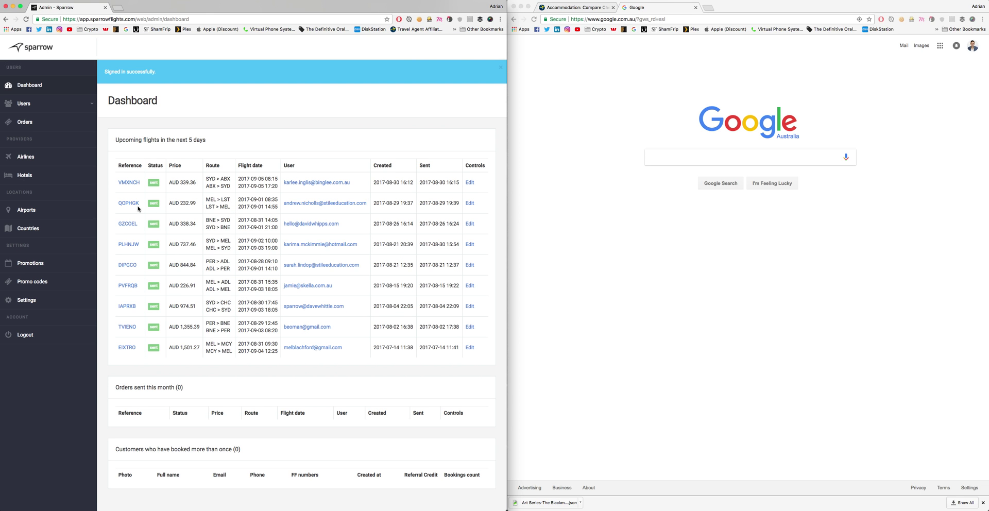
{"action": "left_click", "coordinate": [34, 176]}
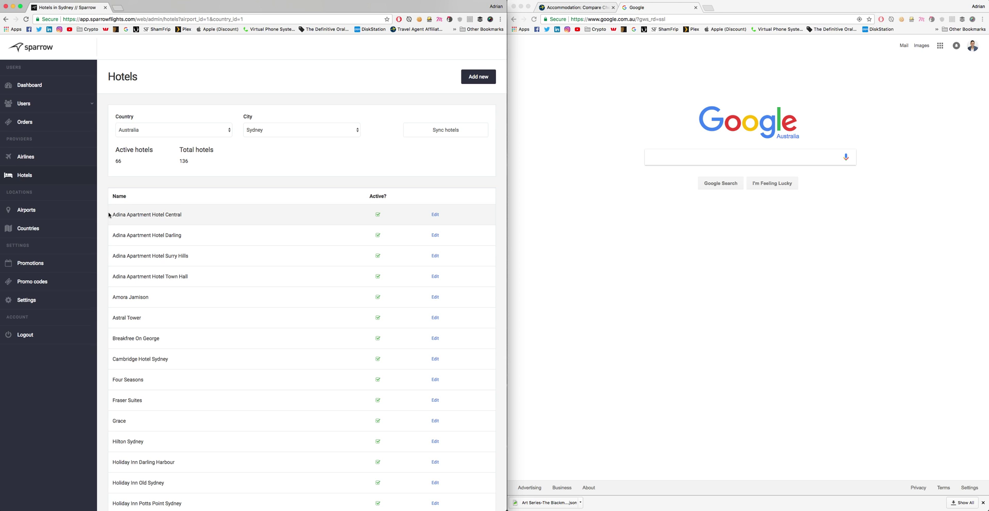
Review the country and city filter options, the hotel totals and the first Sydney hotel without changing the filters
{"action": "left_click_drag", "start_coordinate": [111, 215], "coordinate": [182, 215]}
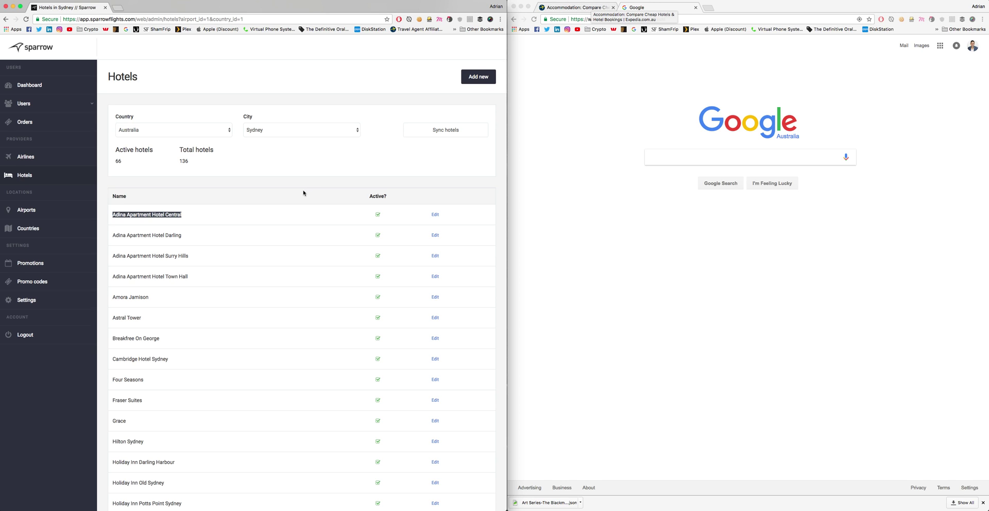
{"action": "left_click", "coordinate": [262, 177]}
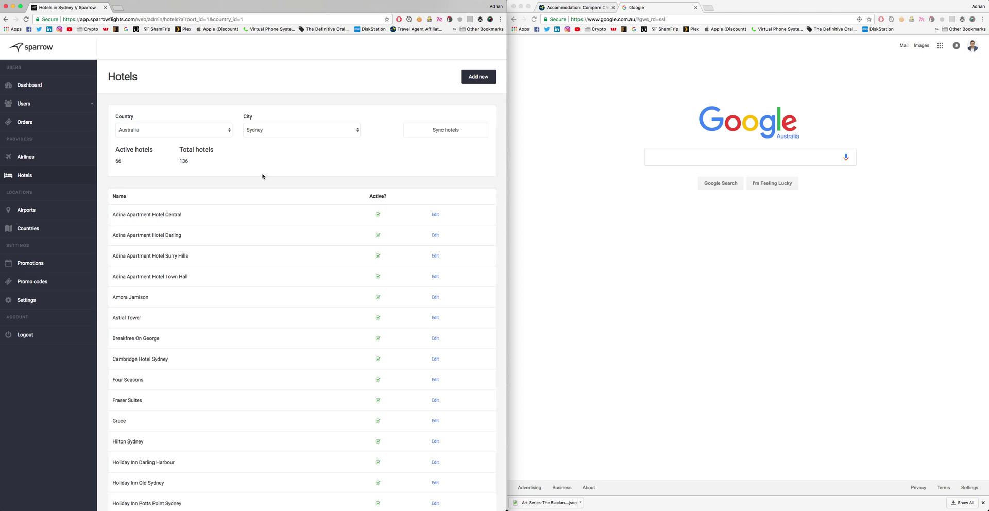
{"action": "left_click", "coordinate": [276, 129]}
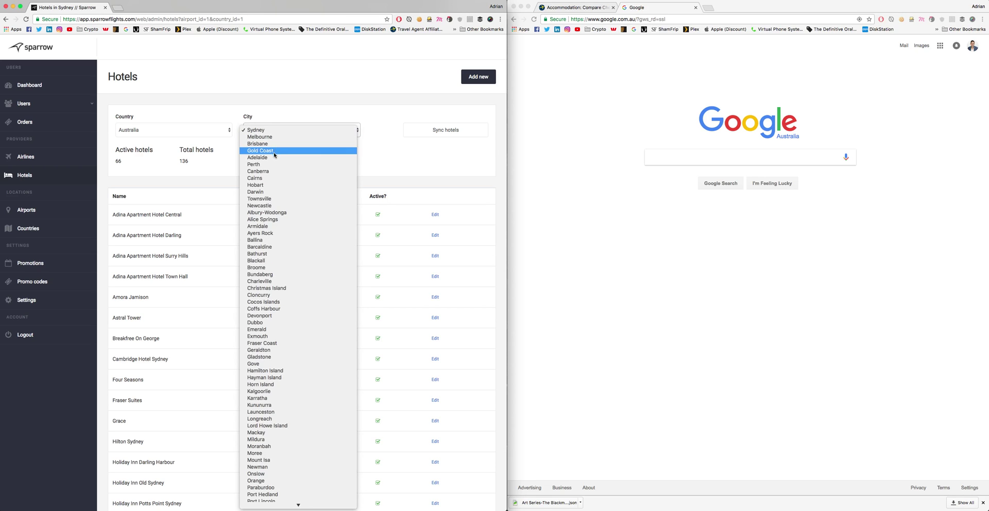
{"action": "scroll", "coordinate": [273, 221], "scroll_direction": "down", "scroll_amount": 5}
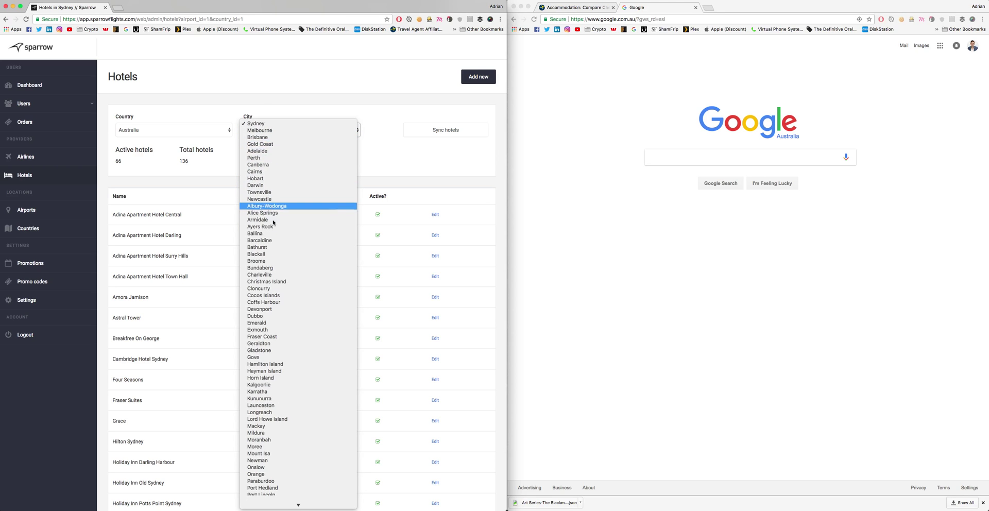
{"action": "left_click", "coordinate": [278, 137]}
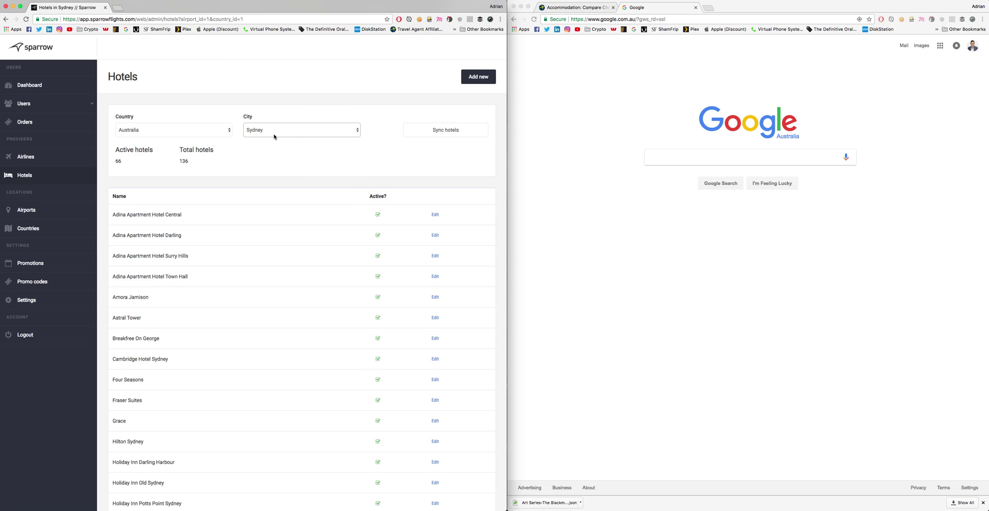
{"action": "left_click", "coordinate": [207, 133]}
{"action": "left_click", "coordinate": [277, 149]}
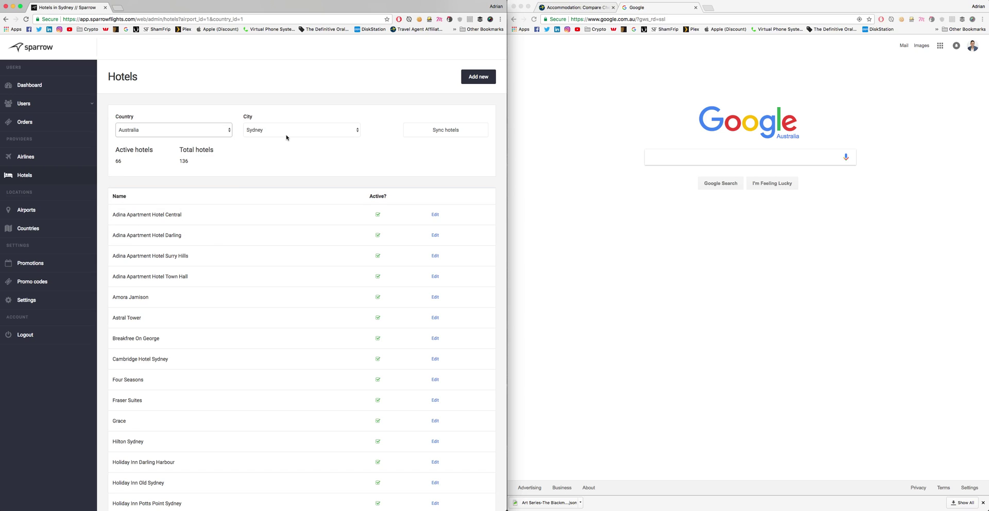
{"action": "mouse_move", "coordinate": [116, 150]}
{"action": "left_mouse_down"}
{"action": "mouse_move", "coordinate": [200, 159]}
{"action": "mouse_move", "coordinate": [126, 160]}
{"action": "left_mouse_up"}
{"action": "left_click", "coordinate": [131, 165]}
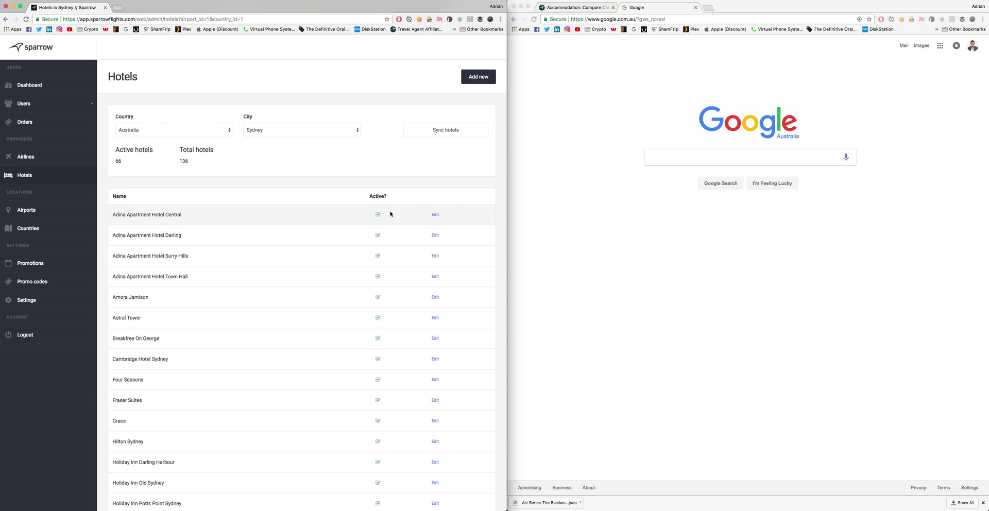
Look through the full Sydney hotel list to compare which hotels are active and which are not
{"action": "scroll", "coordinate": [380, 216], "scroll_direction": "down", "scroll_amount": 20}
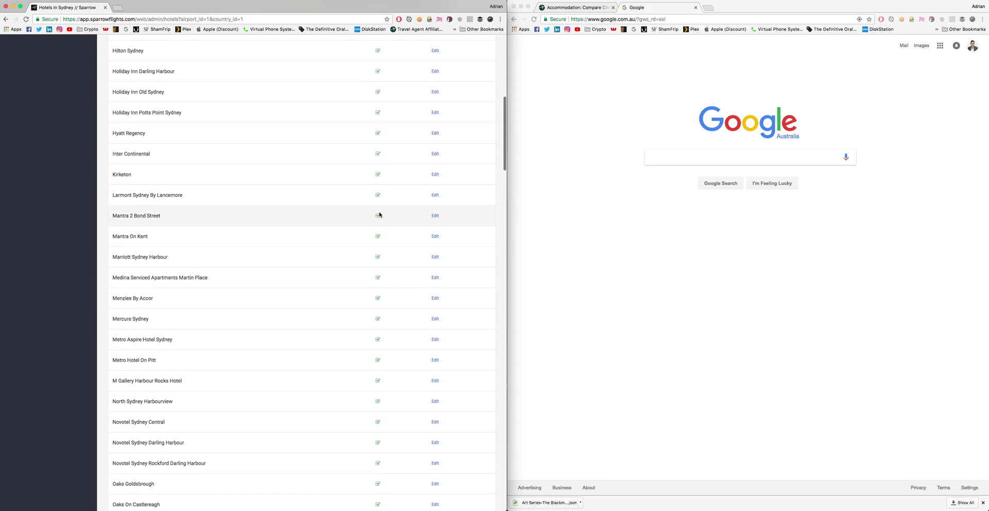
{"action": "scroll", "coordinate": [380, 220], "scroll_direction": "down", "scroll_amount": 5}
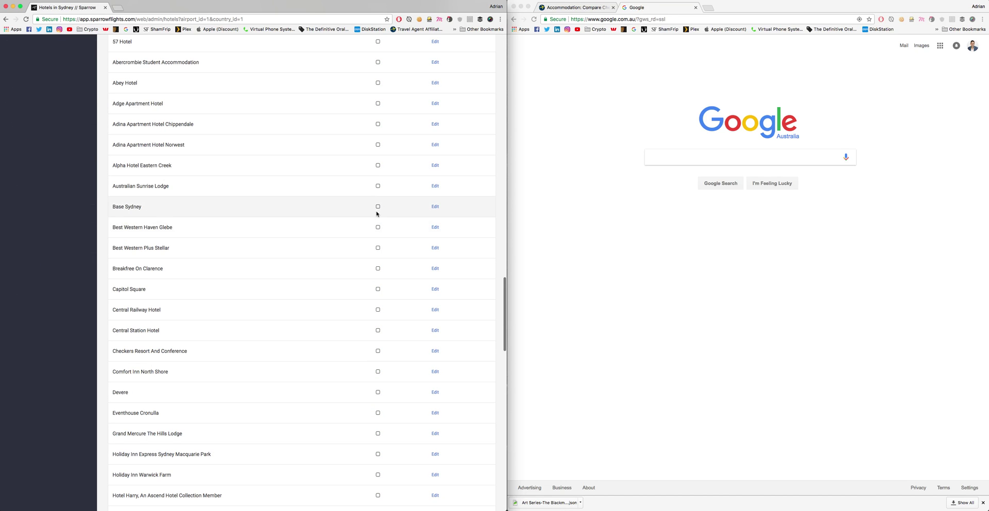
{"action": "scroll", "coordinate": [376, 223], "scroll_direction": "down", "scroll_amount": 15}
{"action": "scroll", "coordinate": [377, 237], "scroll_direction": "up", "scroll_amount": 5}
{"action": "scroll", "coordinate": [377, 244], "scroll_direction": "up", "scroll_amount": 20}
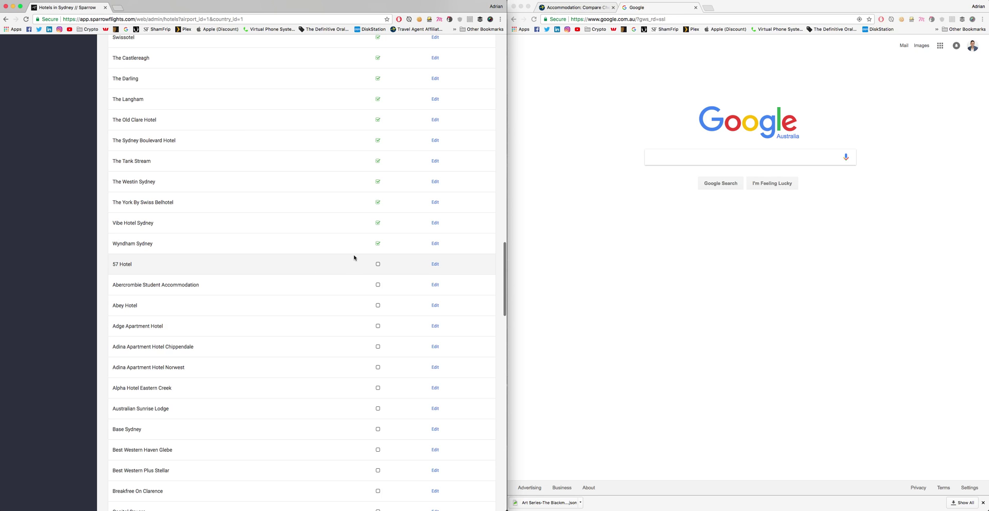
{"action": "scroll", "coordinate": [353, 257], "scroll_direction": "up", "scroll_amount": 15}
Filter the Australian hotels by the city Melbourne
{"action": "left_click", "coordinate": [280, 130]}
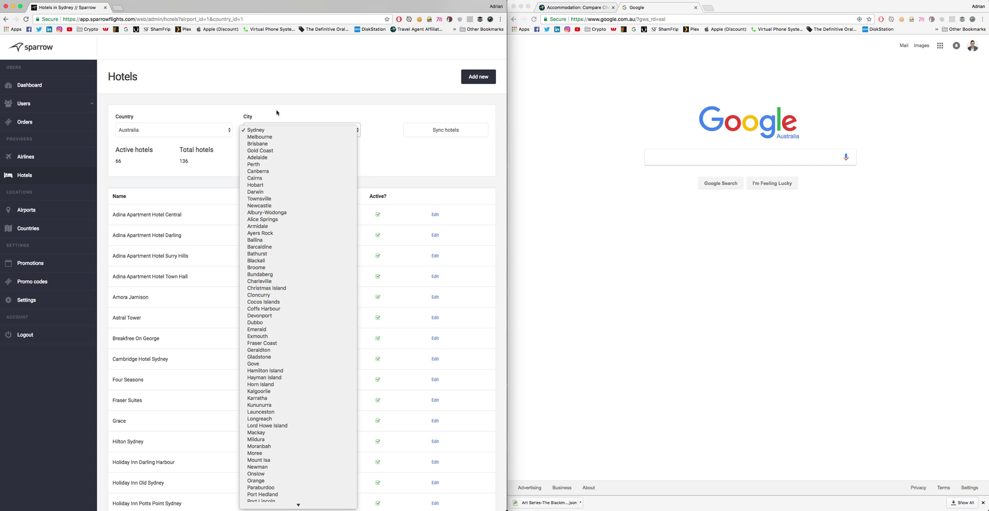
{"action": "left_click", "coordinate": [264, 137]}
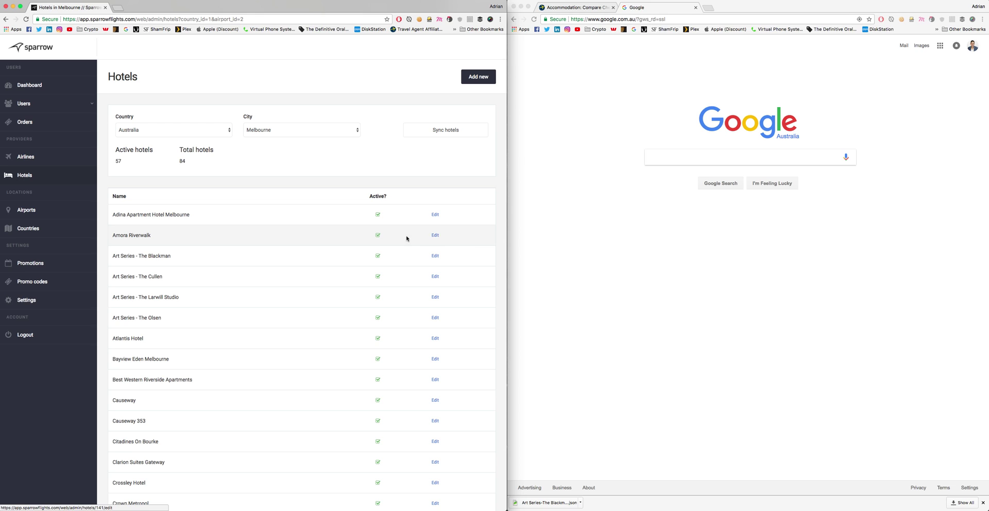
{"action": "left_click_drag", "start_coordinate": [113, 215], "coordinate": [225, 409]}
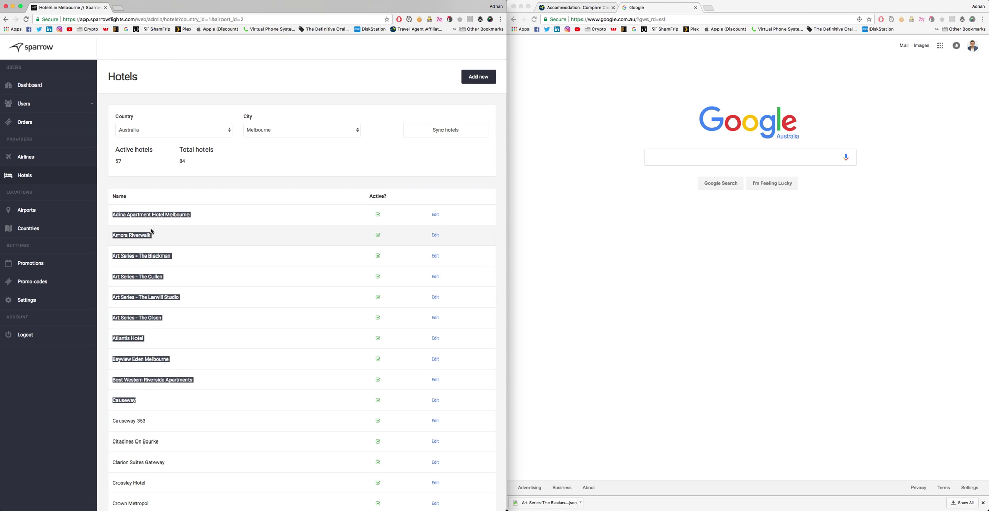
{"action": "left_click", "coordinate": [156, 214]}
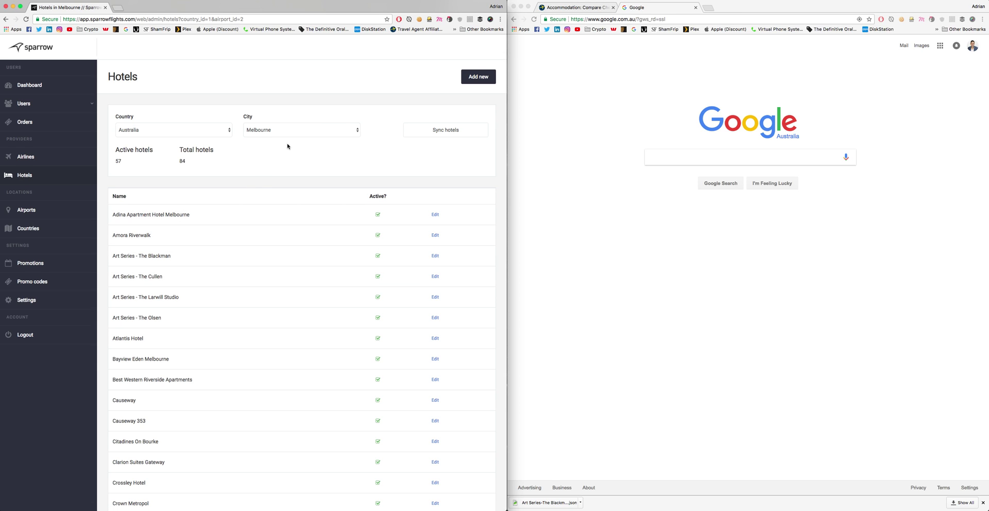
Open the edit page of the Amora Riverwalk hotel in a new browser tab and switch to it
{"action": "left_click", "coordinate": [434, 235], "text": "super"}
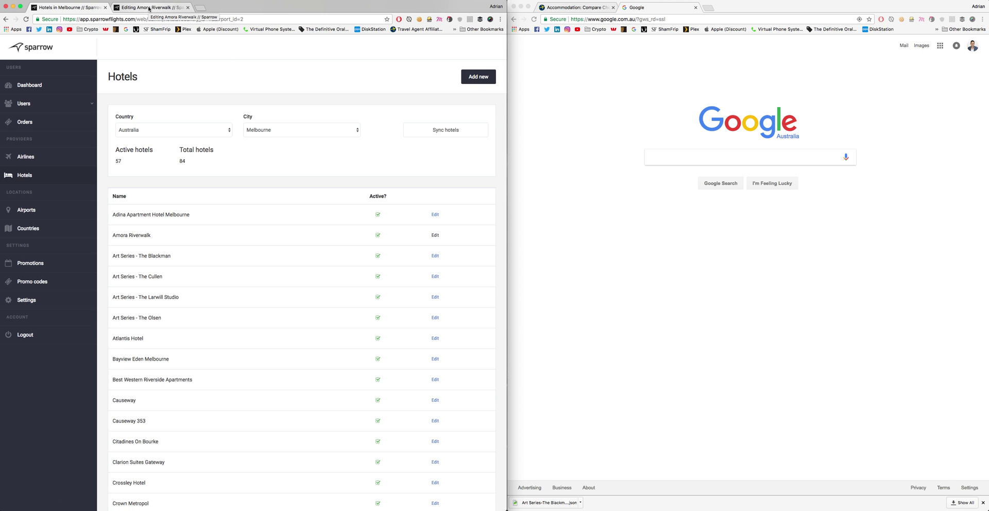
{"action": "left_click", "coordinate": [149, 7]}
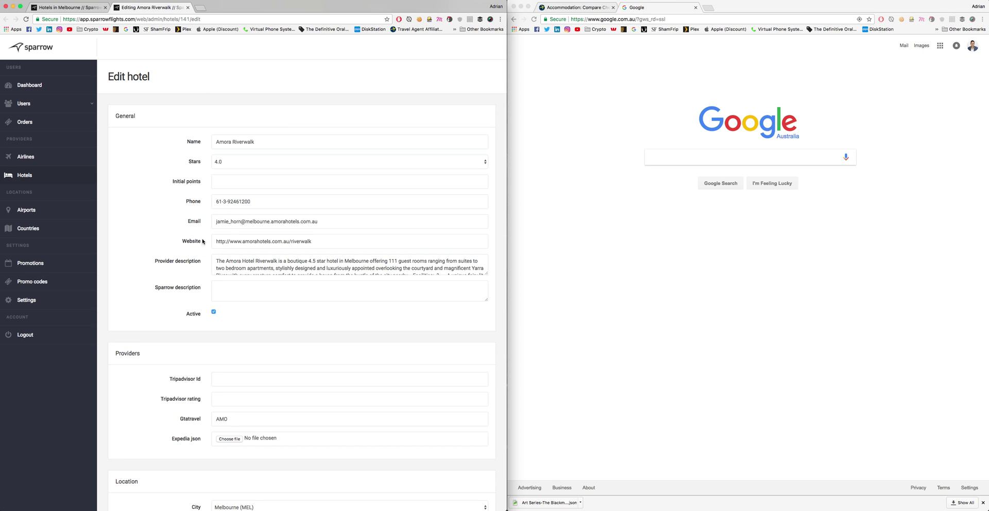
Examine the Amora Riverwalk edit form's general, provider, location, details, social media, rooms and photos sections
{"action": "scroll", "coordinate": [203, 225], "scroll_direction": "down", "scroll_amount": 5}
{"action": "scroll", "coordinate": [203, 224], "scroll_direction": "down", "scroll_amount": 15}
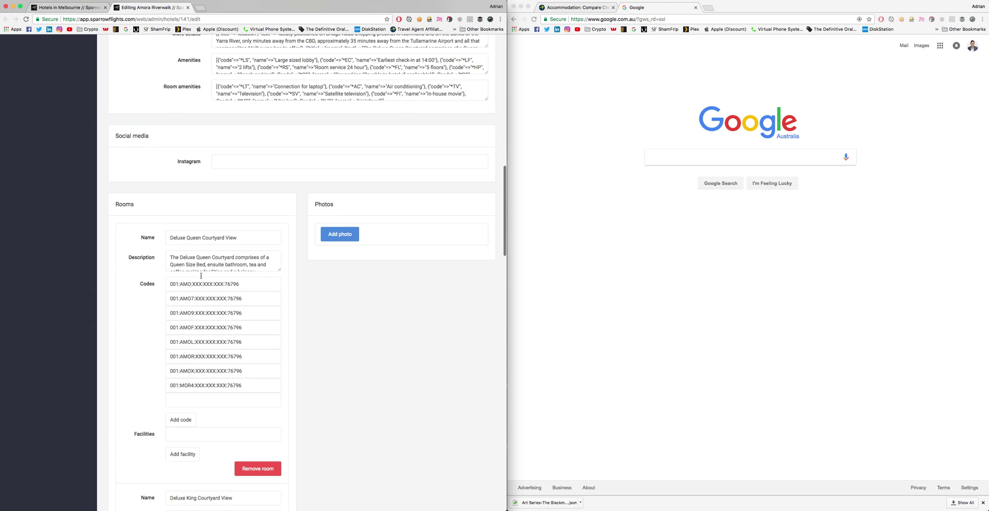
{"action": "scroll", "coordinate": [204, 278], "scroll_direction": "up", "scroll_amount": 14}
{"action": "scroll", "coordinate": [202, 257], "scroll_direction": "up", "scroll_amount": 5}
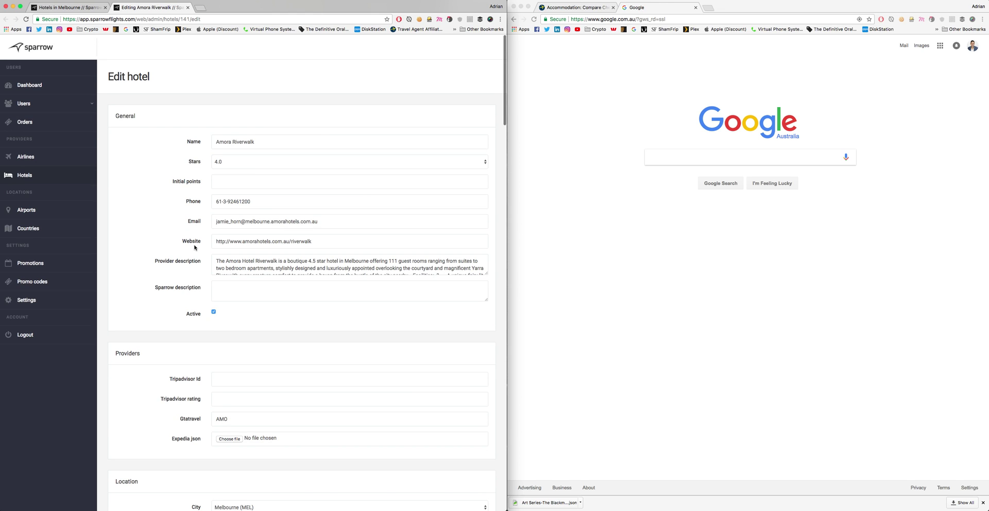
{"action": "scroll", "coordinate": [200, 242], "scroll_direction": "down", "scroll_amount": 5}
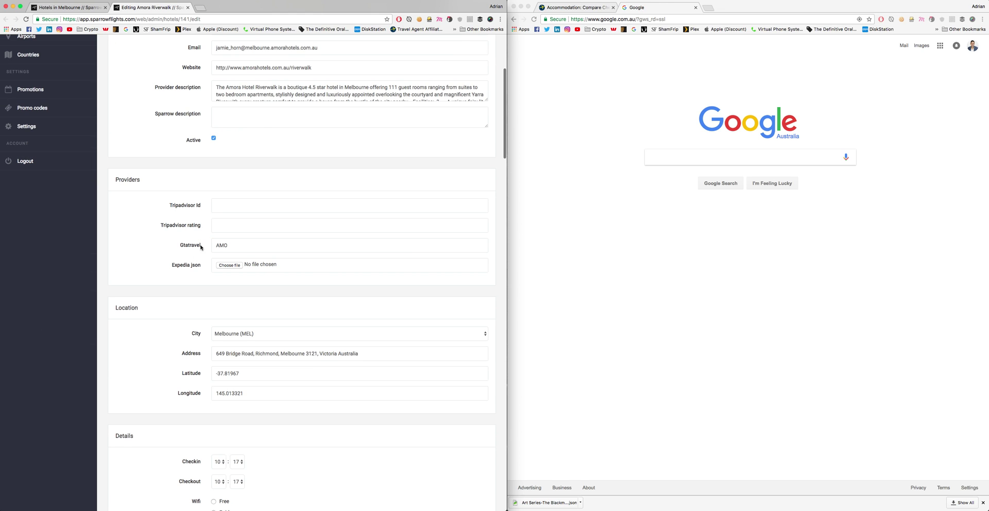
{"action": "scroll", "coordinate": [145, 355], "scroll_direction": "down", "scroll_amount": 5}
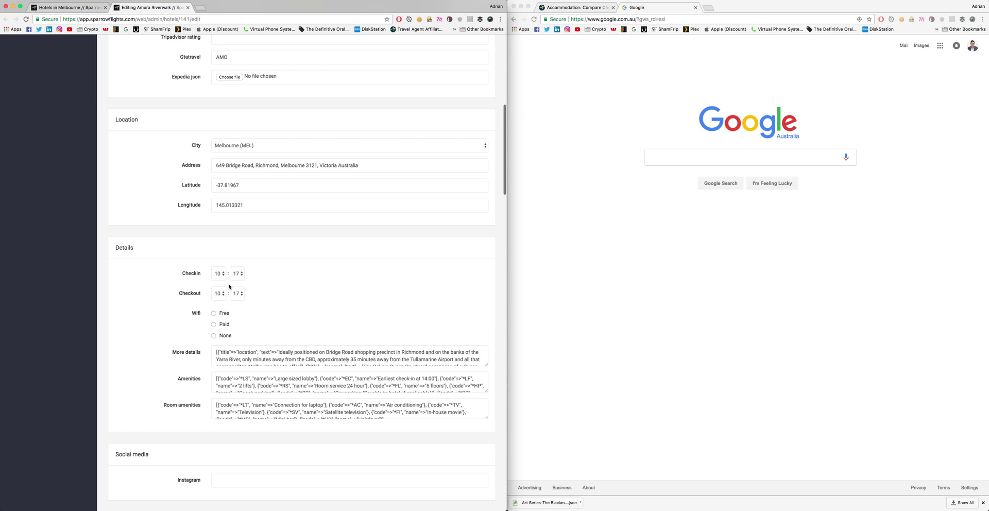
{"action": "scroll", "coordinate": [196, 338], "scroll_direction": "down", "scroll_amount": 8}
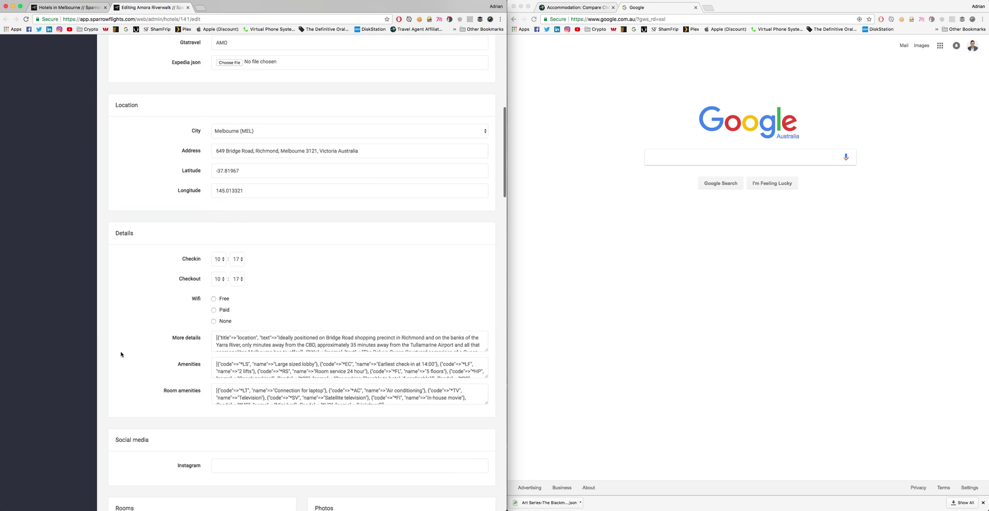
{"action": "scroll", "coordinate": [338, 340], "scroll_direction": "down", "scroll_amount": 10}
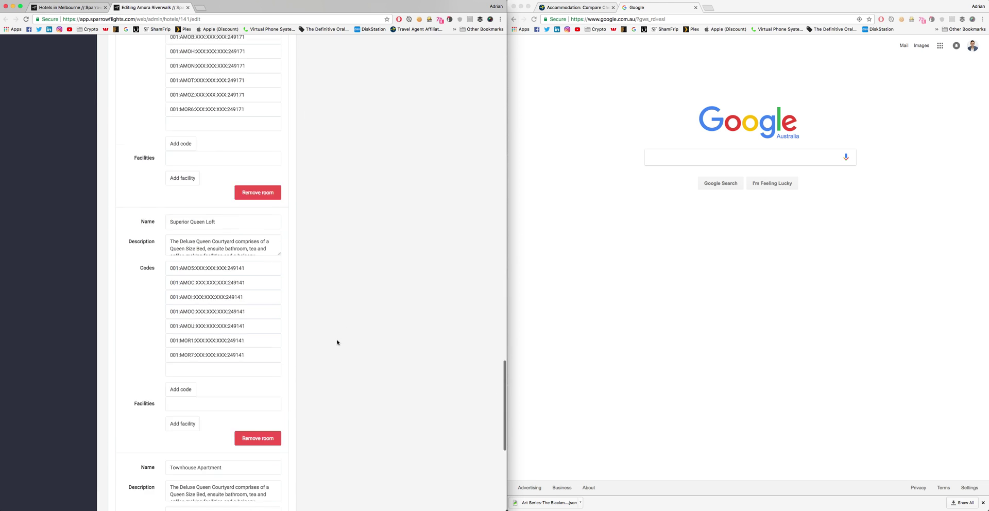
{"action": "scroll", "coordinate": [340, 347], "scroll_direction": "up", "scroll_amount": 8}
{"action": "scroll", "coordinate": [344, 324], "scroll_direction": "up", "scroll_amount": 1}
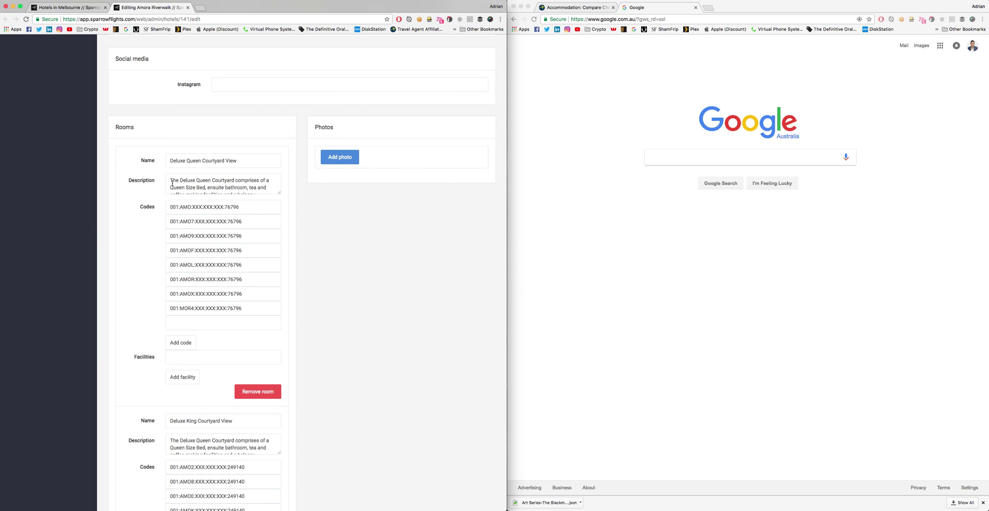
{"action": "scroll", "coordinate": [132, 361], "scroll_direction": "down", "scroll_amount": 12}
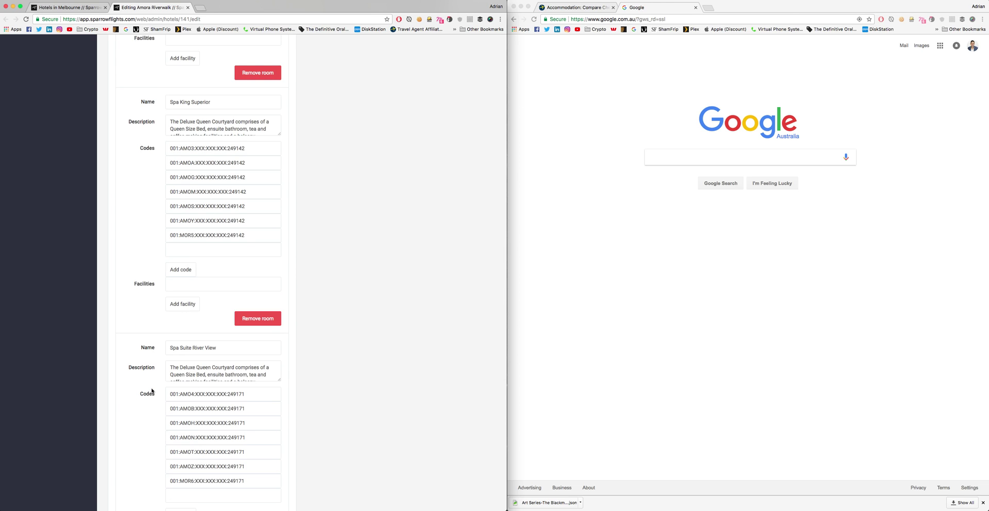
{"action": "scroll", "coordinate": [151, 391], "scroll_direction": "down", "scroll_amount": 5}
{"action": "scroll", "coordinate": [150, 392], "scroll_direction": "up", "scroll_amount": 20}
{"action": "scroll", "coordinate": [138, 383], "scroll_direction": "down", "scroll_amount": 3}
{"action": "scroll", "coordinate": [140, 389], "scroll_direction": "up", "scroll_amount": 6}
{"action": "scroll", "coordinate": [144, 396], "scroll_direction": "down", "scroll_amount": 3}
{"action": "scroll", "coordinate": [221, 388], "scroll_direction": "down", "scroll_amount": 3}
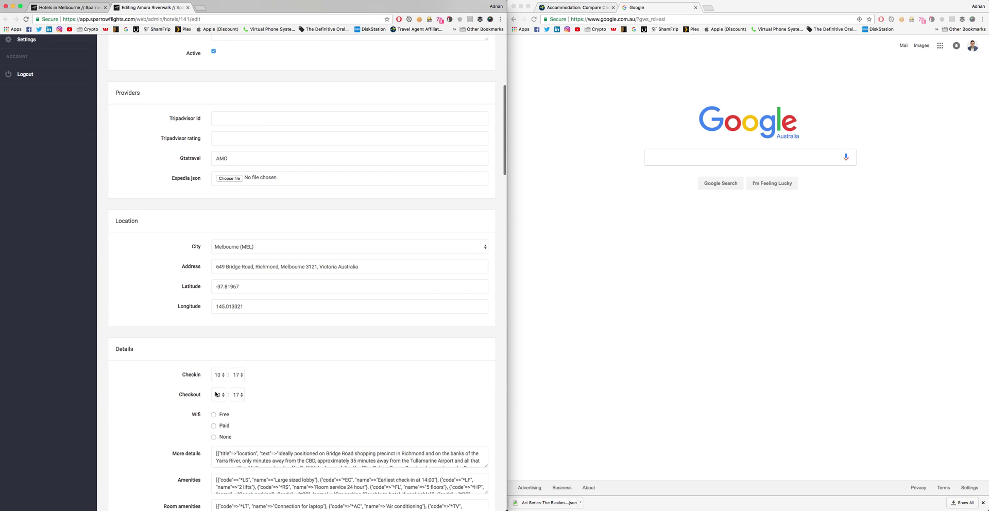
{"action": "scroll", "coordinate": [233, 153], "scroll_direction": "down", "scroll_amount": 6}
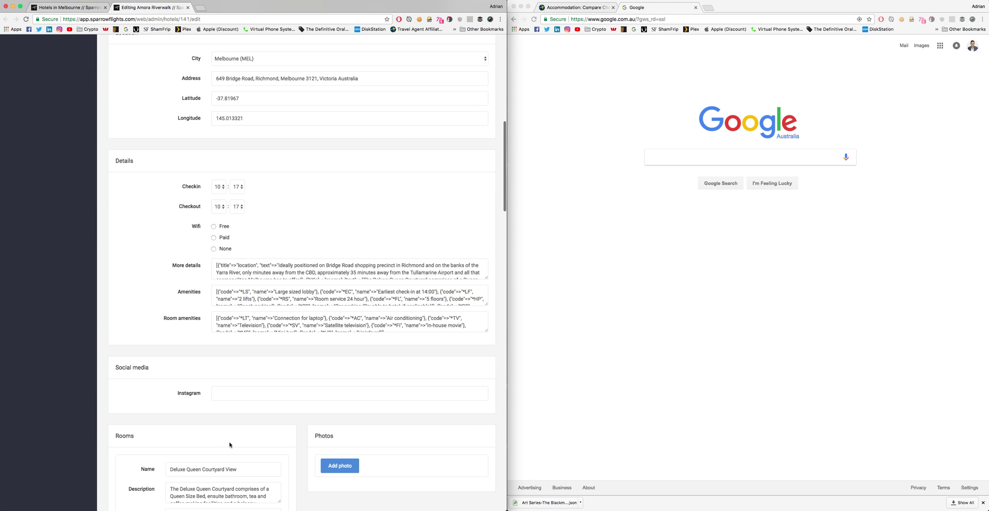
{"action": "left_click", "coordinate": [243, 387]}
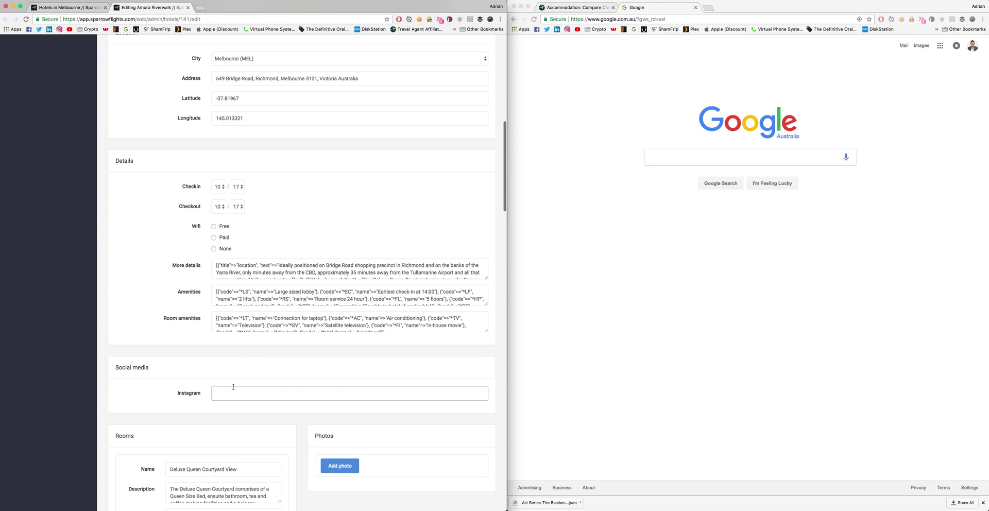
{"action": "scroll", "coordinate": [317, 412], "scroll_direction": "up", "scroll_amount": 15}
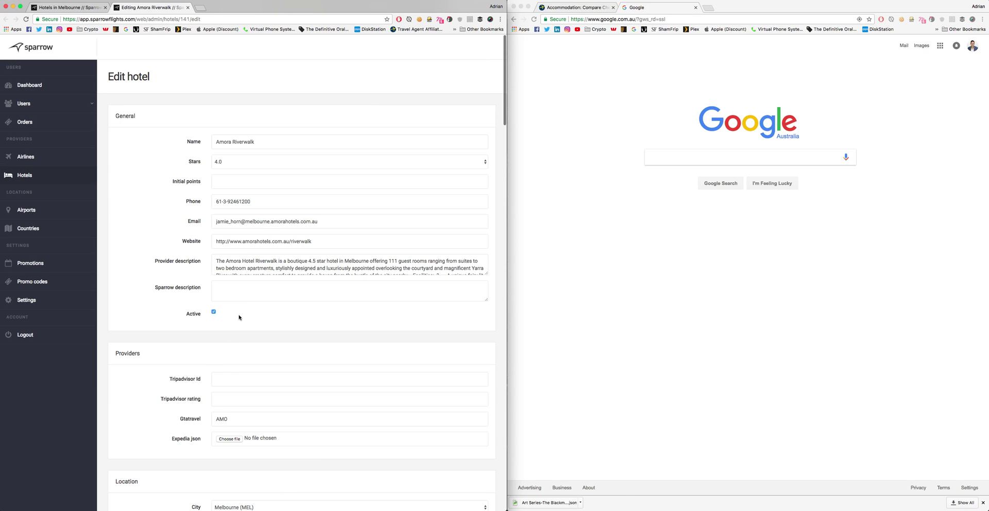
Open the chrome://extensions page in a new browser tab of the second window
{"action": "left_click", "coordinate": [592, 85]}
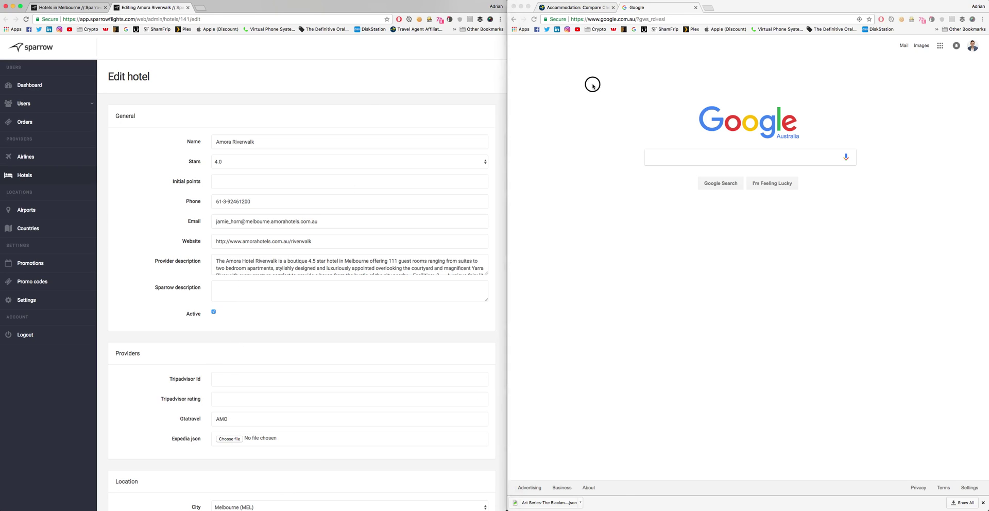
{"action": "left_click", "coordinate": [708, 10]}
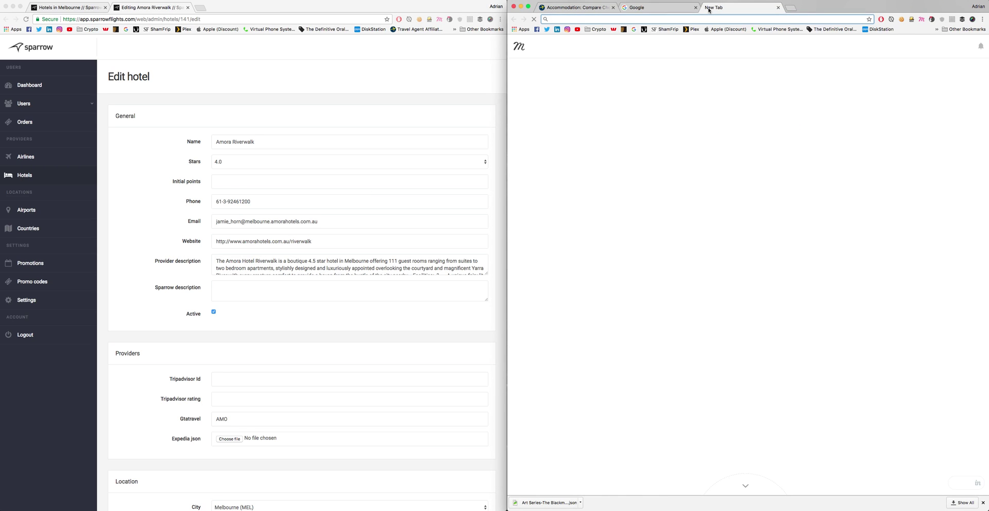
{"action": "type", "text": "chrome://extensions"}
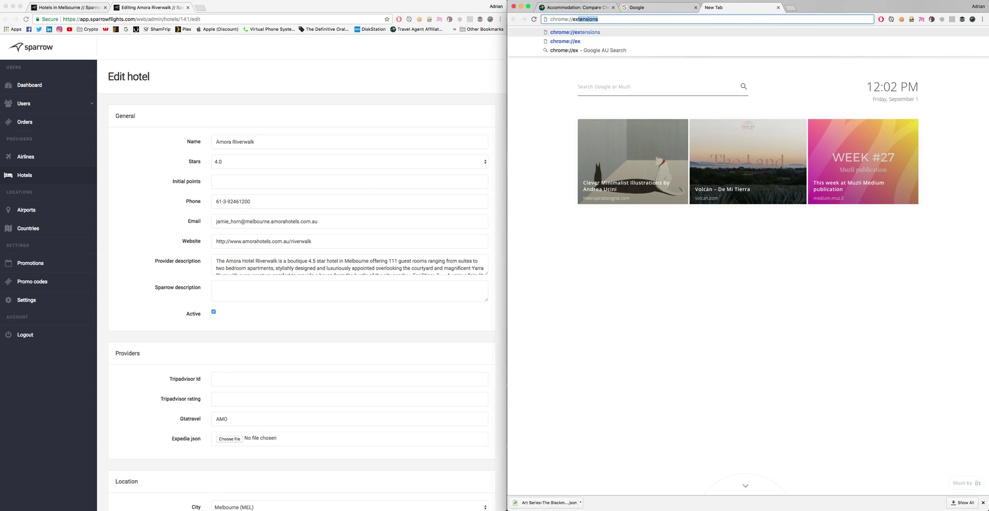
{"action": "key", "text": "Return"}
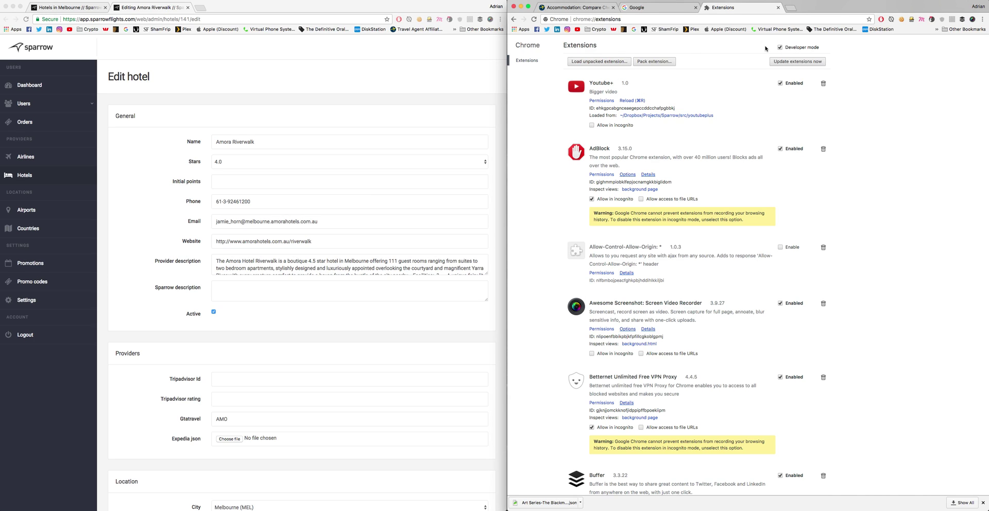
Load the unpacked extension from the expedia-scraper folder in Documents and close the extensions page
{"action": "left_click", "coordinate": [610, 63]}
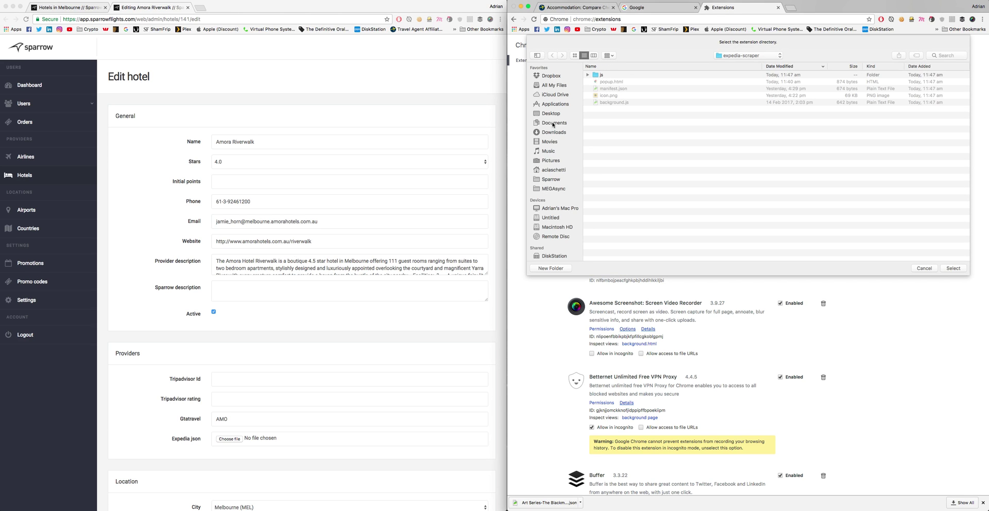
{"action": "left_click", "coordinate": [553, 124]}
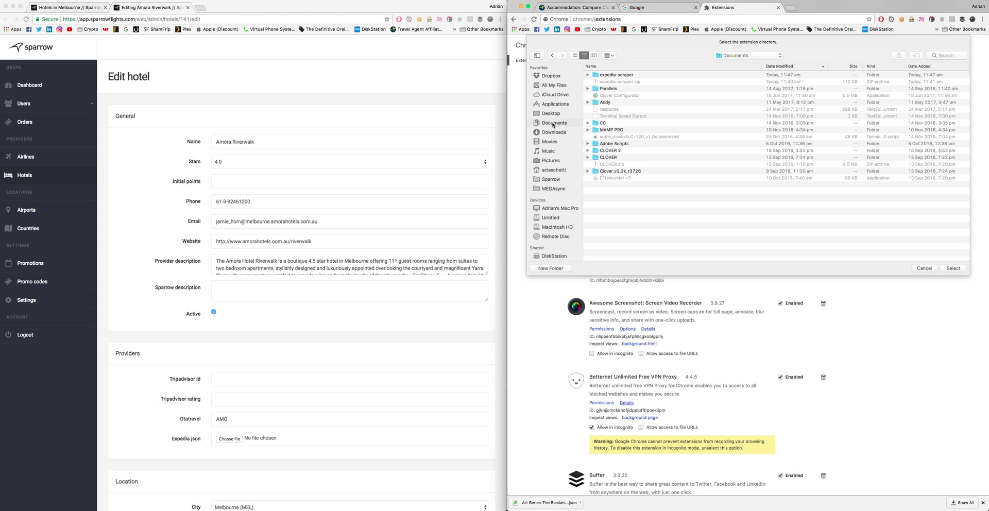
{"action": "left_click", "coordinate": [618, 76]}
{"action": "left_click", "coordinate": [953, 268]}
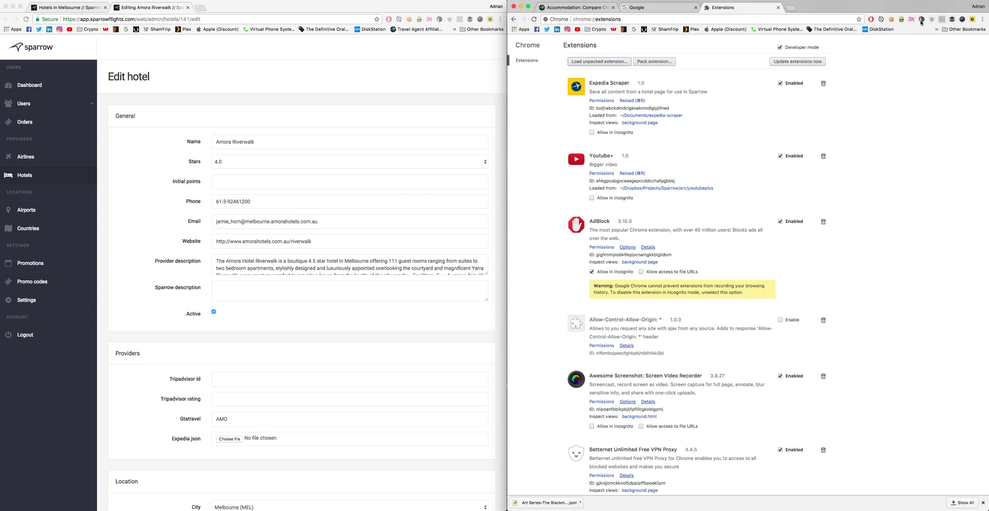
{"action": "left_click", "coordinate": [779, 8]}
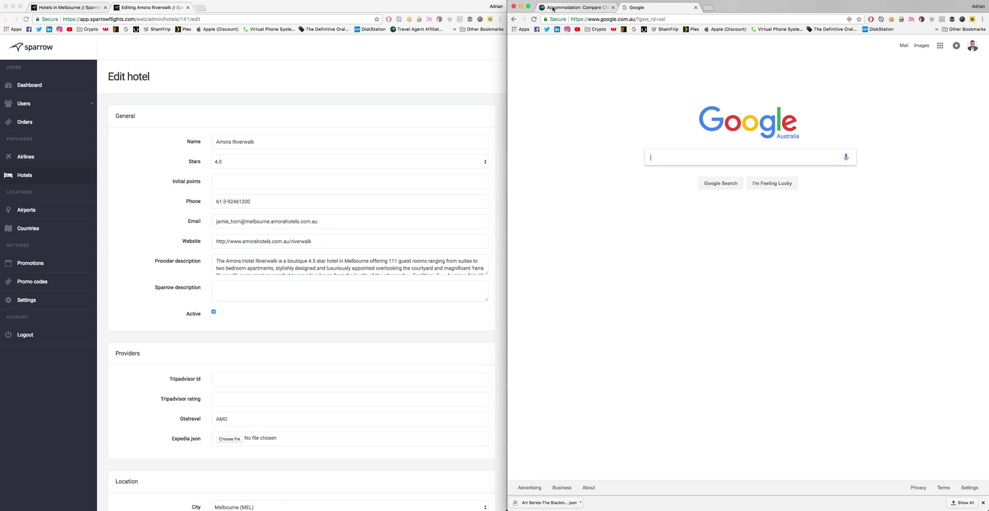
Switch to the Expedia hotels page and search for Amora Riverwalk Melbourne, Richmond, VIC, AU, keeping the preset dates
{"action": "left_click", "coordinate": [553, 9]}
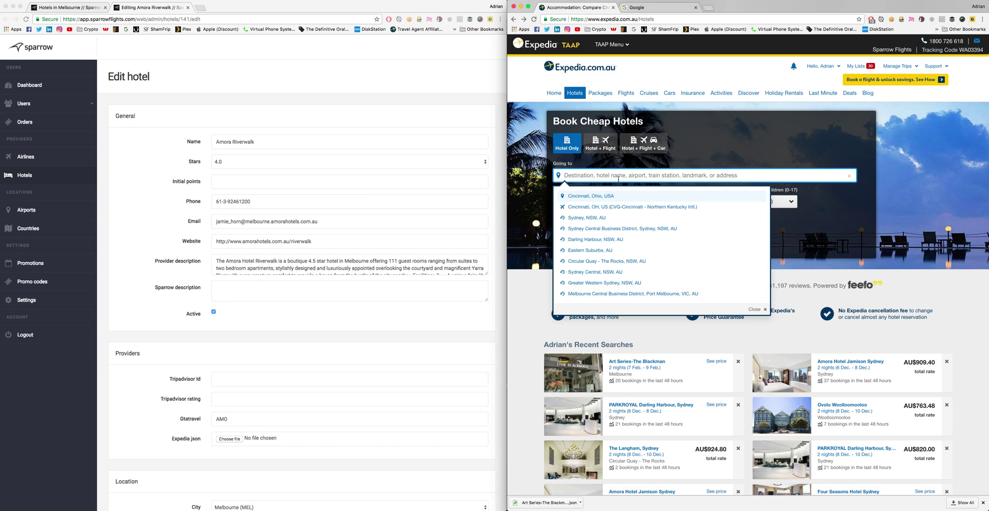
{"action": "type", "text": "amora "}
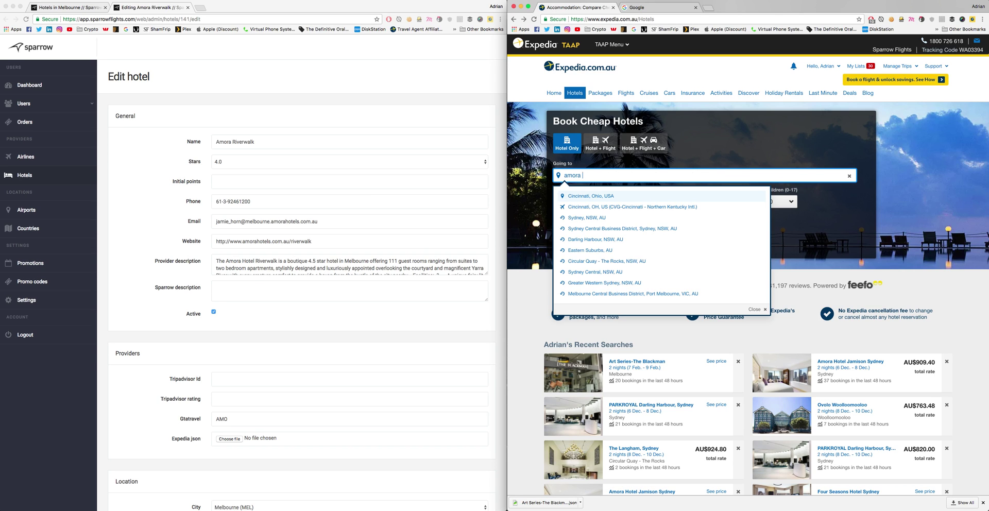
{"action": "type", "text": "riverwalk"}
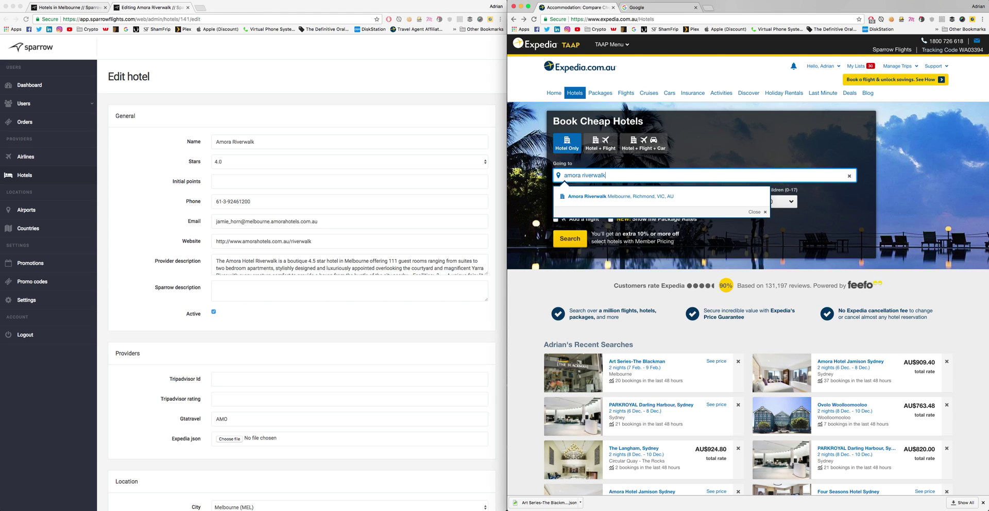
{"action": "left_click", "coordinate": [654, 197]}
{"action": "left_click", "coordinate": [594, 202]}
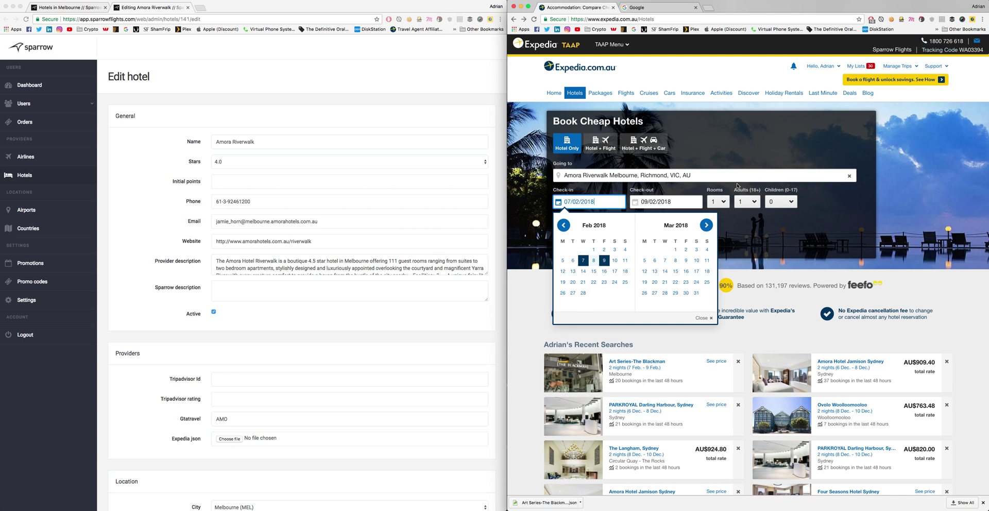
{"action": "left_click", "coordinate": [740, 151]}
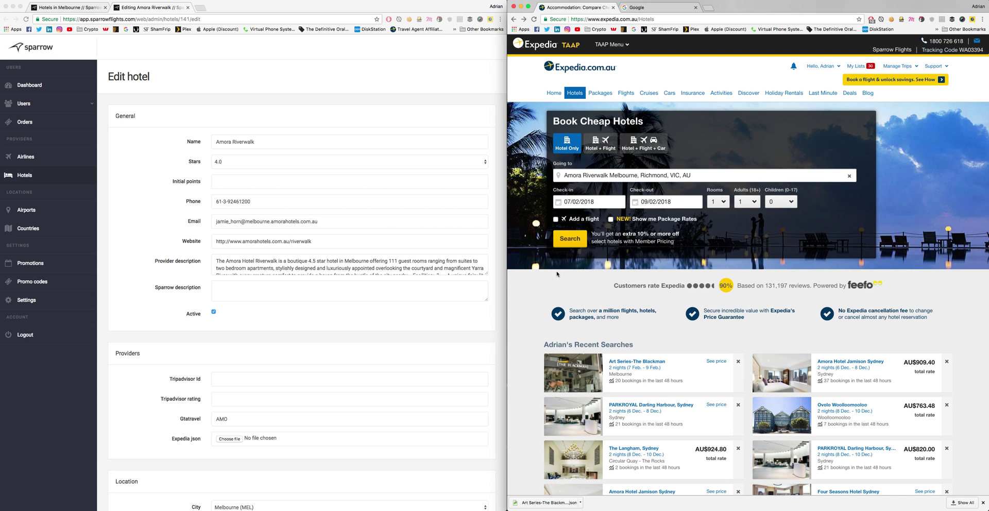
{"action": "left_click", "coordinate": [578, 240]}
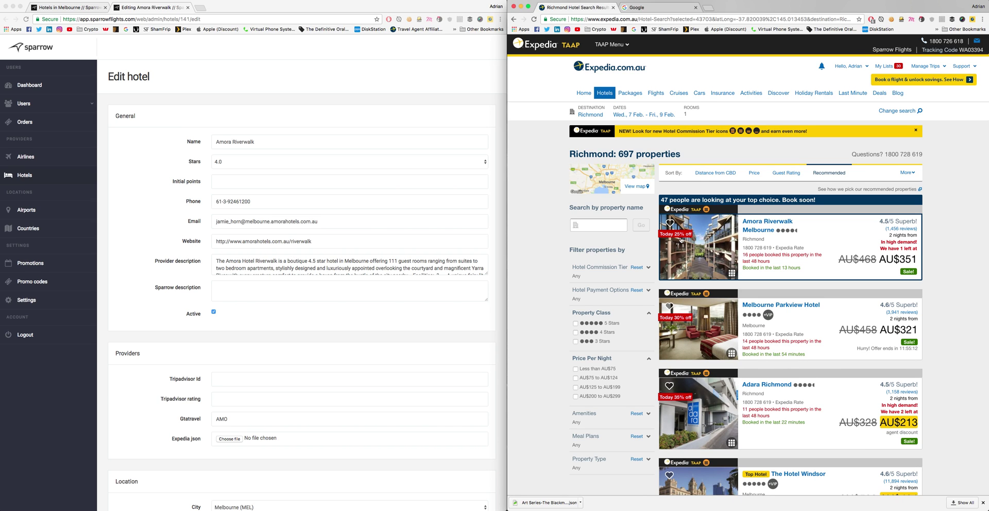
Open the Amora Riverwalk Melbourne listing and export its content with the Expedia Scraper extension once the page has loaded
{"action": "left_click", "coordinate": [761, 224]}
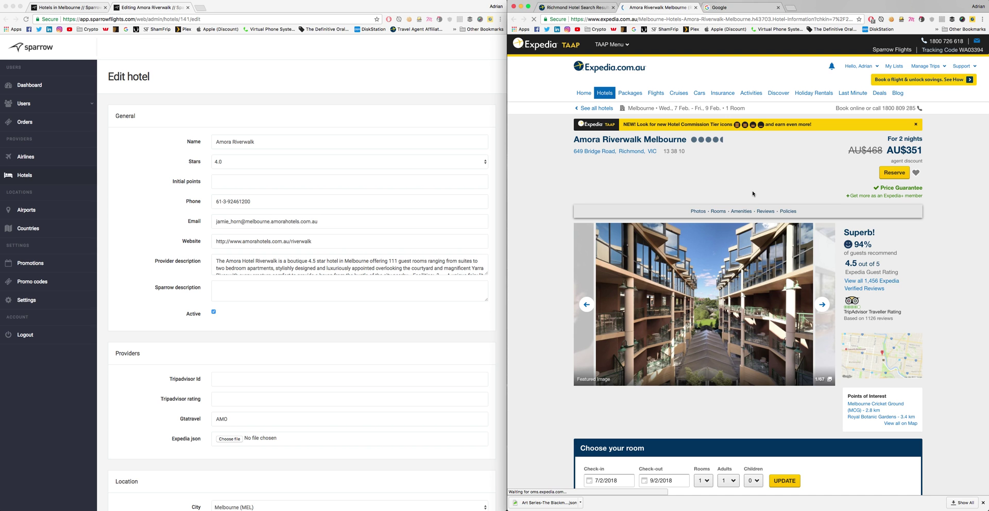
{"action": "scroll", "coordinate": [752, 193], "scroll_direction": "down", "scroll_amount": 1}
{"action": "scroll", "coordinate": [753, 194], "scroll_direction": "down", "scroll_amount": 20}
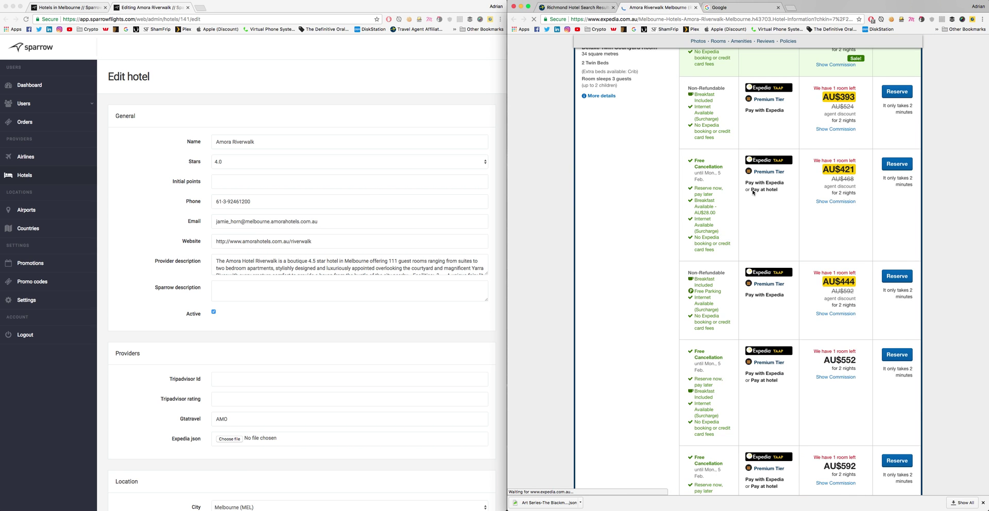
{"action": "scroll", "coordinate": [747, 190], "scroll_direction": "up", "scroll_amount": 15}
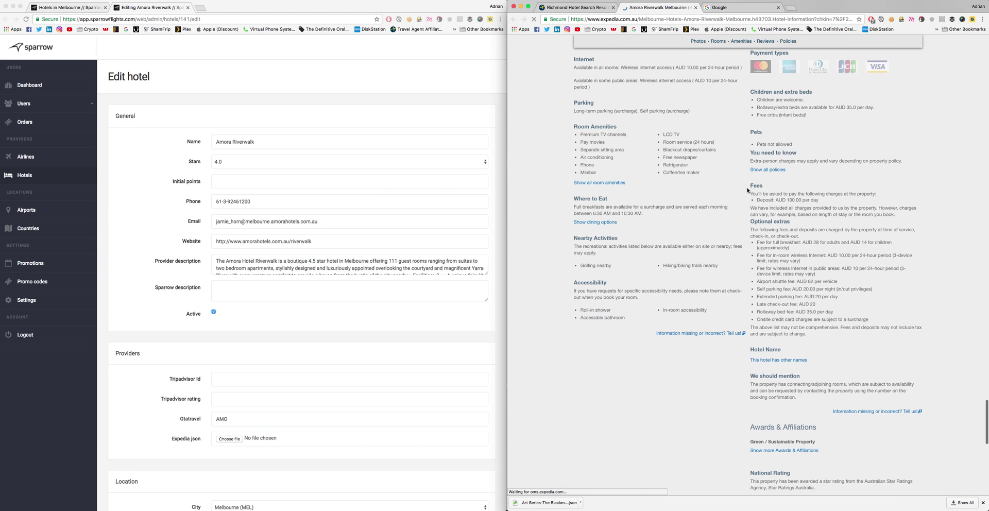
{"action": "scroll", "coordinate": [713, 217], "scroll_direction": "up", "scroll_amount": 15}
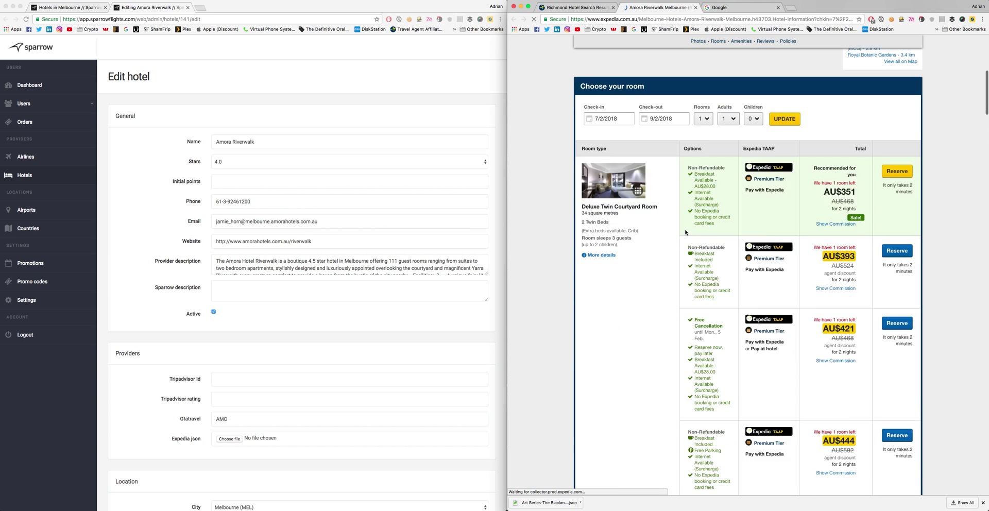
{"action": "left_click", "coordinate": [972, 19]}
{"action": "left_click", "coordinate": [944, 38]}
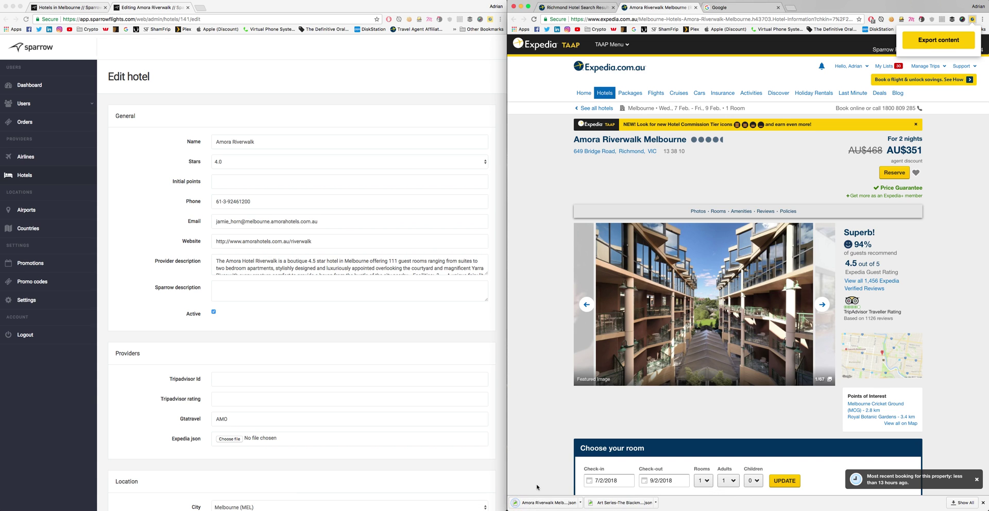
Attach the exported Amora Riverwalk Melbourne JSON file as the Expedia json in the Sparrow hotel edit form
{"action": "left_click", "coordinate": [147, 341]}
{"action": "scroll", "coordinate": [155, 334], "scroll_direction": "down", "scroll_amount": 5}
{"action": "scroll", "coordinate": [167, 326], "scroll_direction": "down", "scroll_amount": 6}
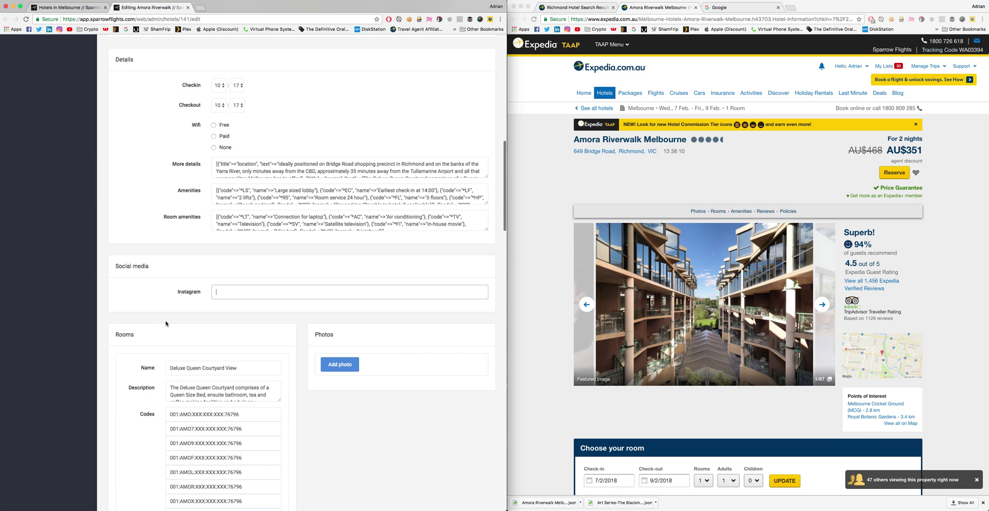
{"action": "scroll", "coordinate": [165, 323], "scroll_direction": "up", "scroll_amount": 7}
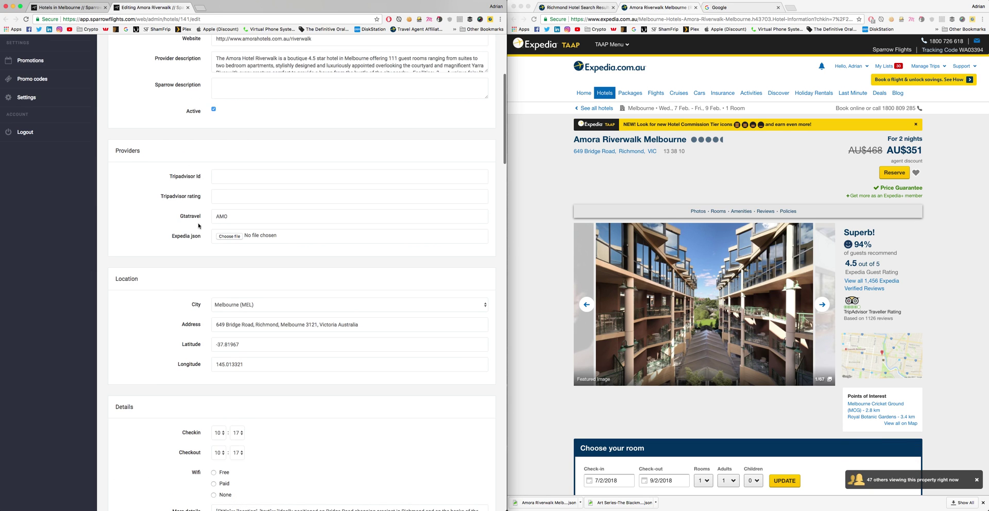
{"action": "left_click", "coordinate": [230, 236]}
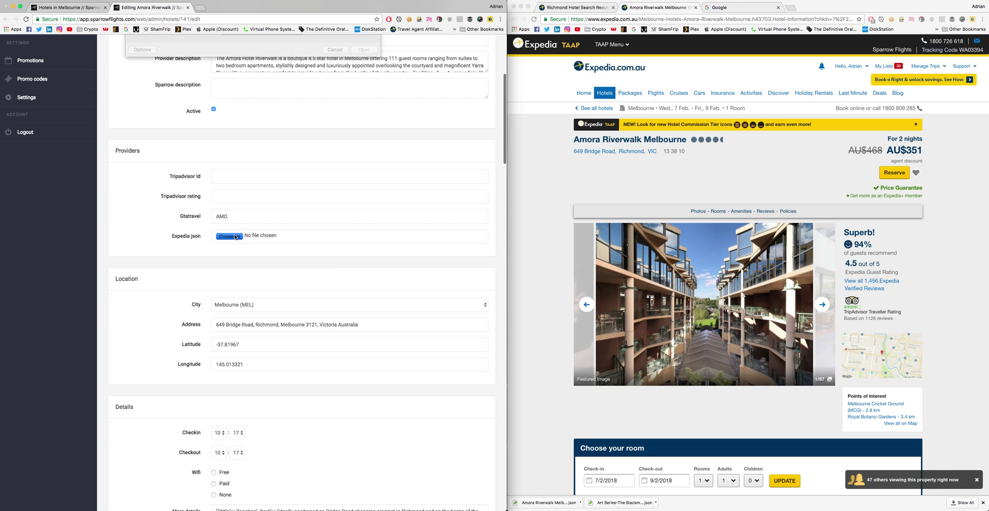
{"action": "left_click", "coordinate": [211, 61]}
{"action": "left_click", "coordinate": [363, 164]}
Save the Amora Riverwalk hotel record to start the Expedia import
{"action": "scroll", "coordinate": [165, 309], "scroll_direction": "down", "scroll_amount": 15}
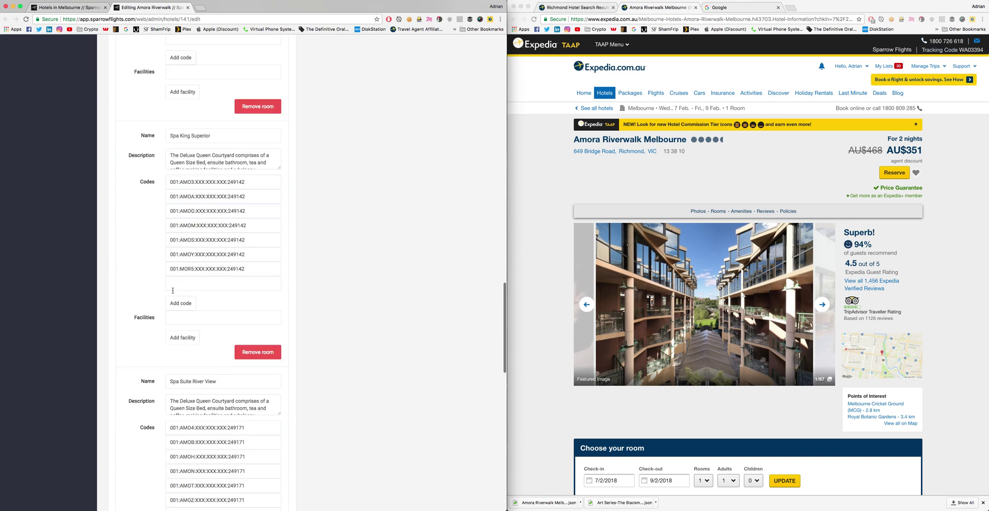
{"action": "scroll", "coordinate": [172, 290], "scroll_direction": "down", "scroll_amount": 10}
{"action": "left_click", "coordinate": [131, 452]}
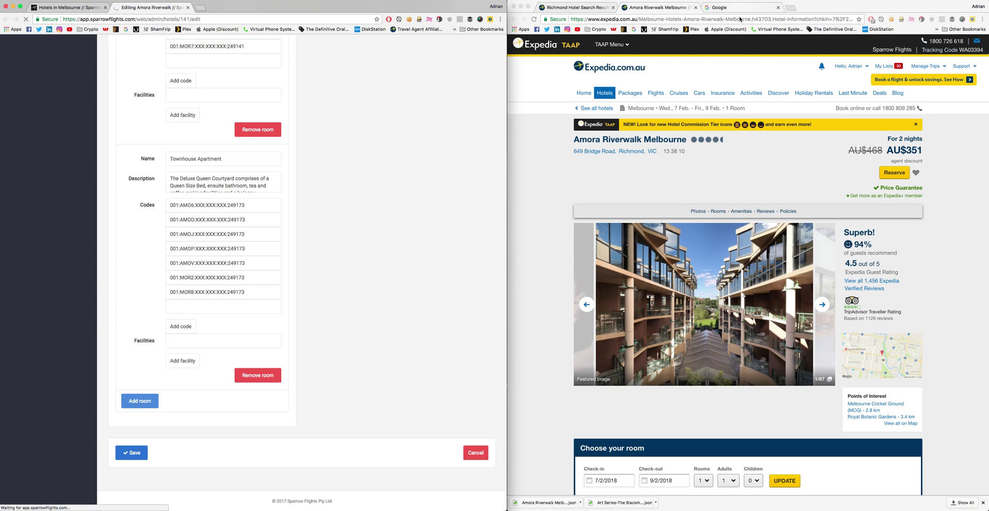
Switch to the Google tab and search for "amora riverwalk instagram"
{"action": "left_click", "coordinate": [721, 7]}
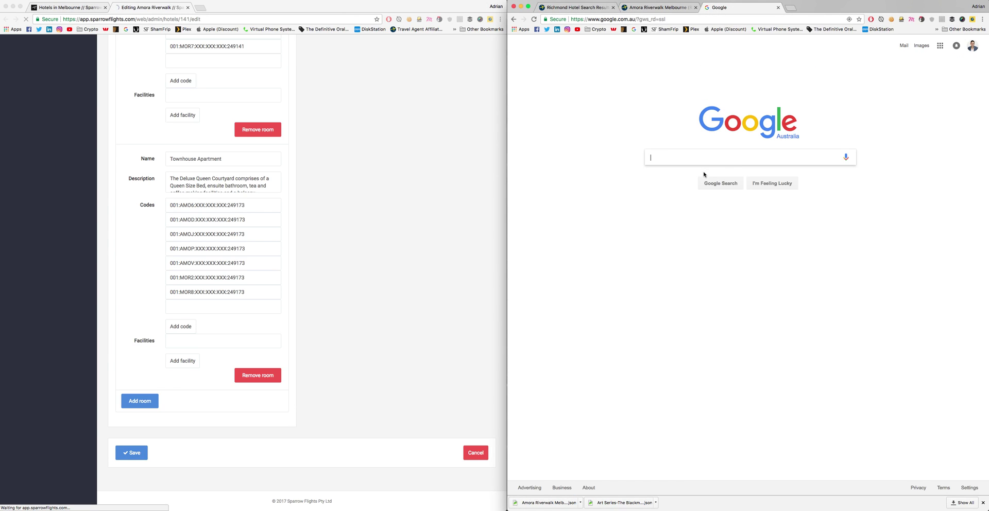
{"action": "type", "text": "amora rive"}
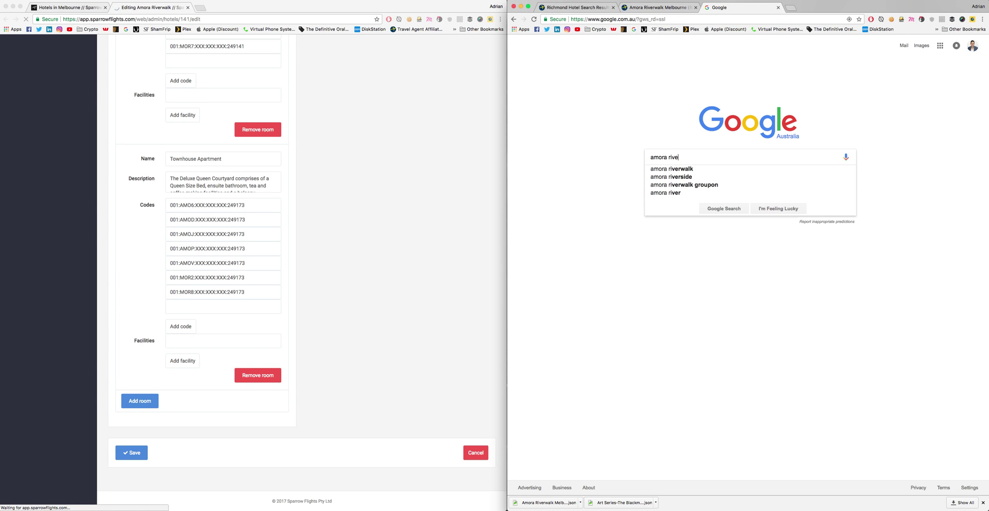
{"action": "type", "text": "rwalk i"}
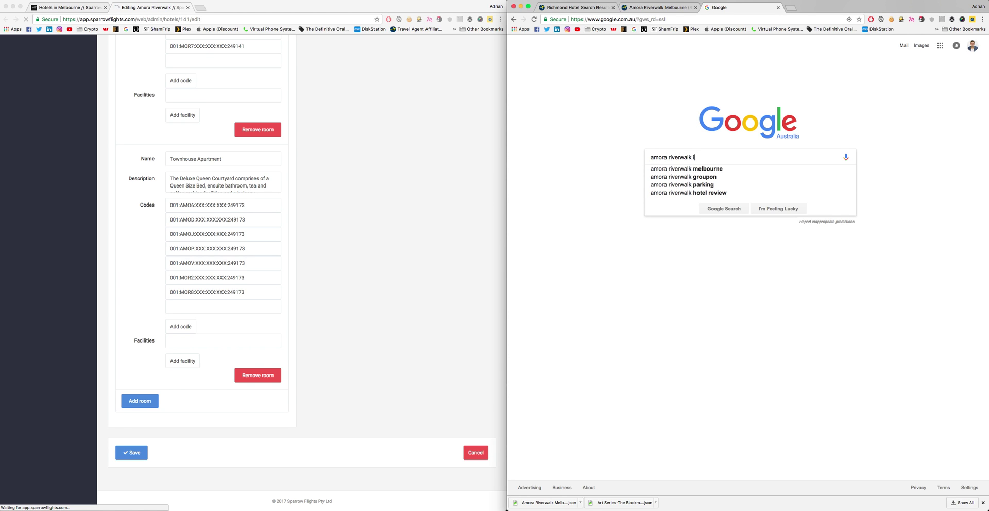
{"action": "type", "text": "nstagram"}
{"action": "key", "text": "Return"}
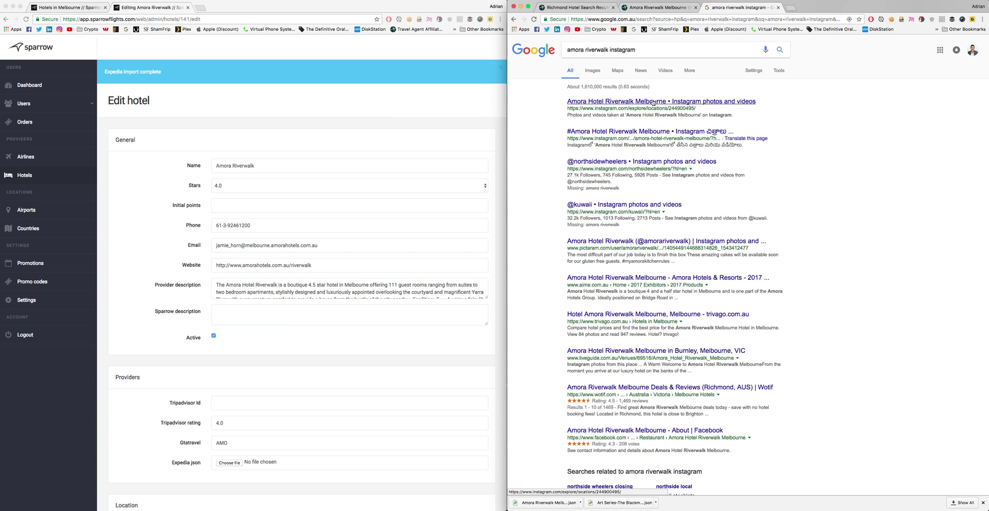
Open the Amora Hotel Riverwalk Melbourne Instagram location page and examine its top and most recent posts
{"action": "left_click", "coordinate": [653, 102]}
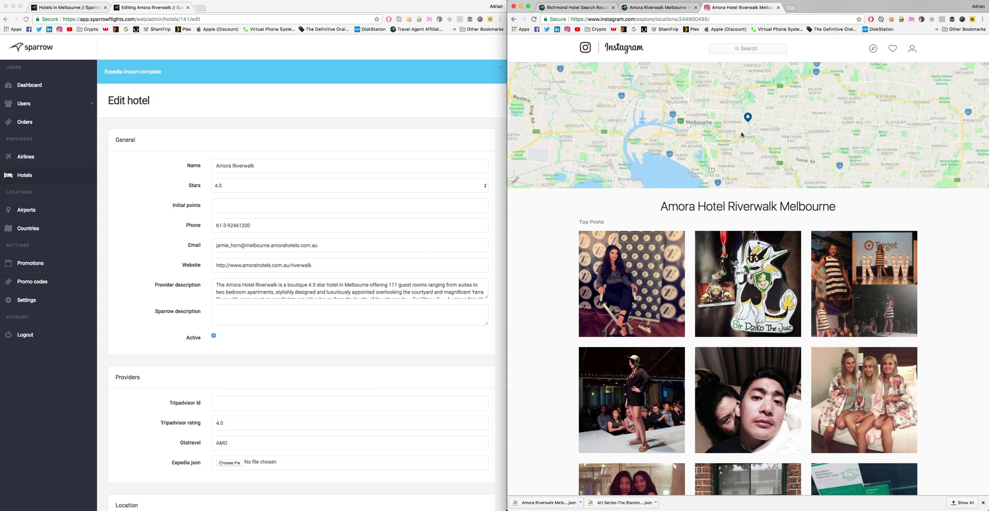
{"action": "scroll", "coordinate": [728, 329], "scroll_direction": "down", "scroll_amount": 3}
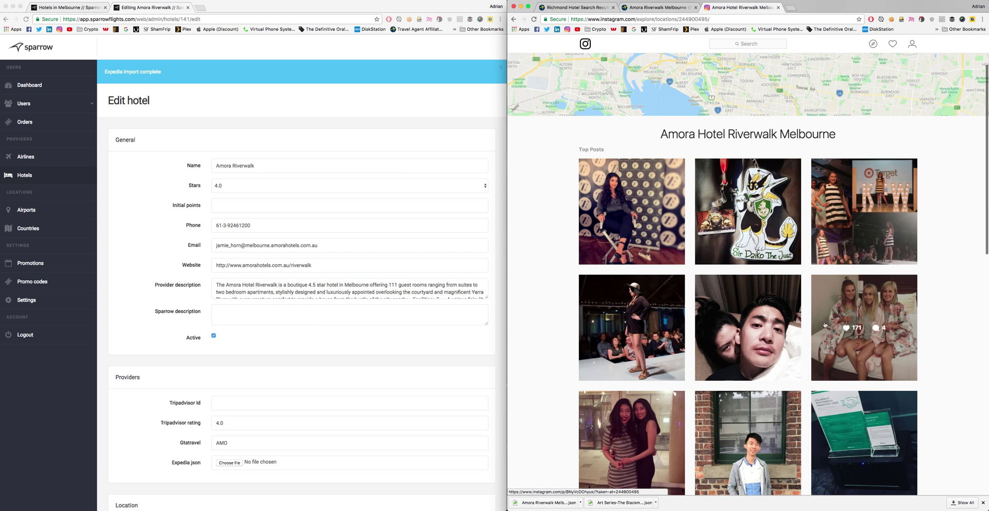
{"action": "left_click", "coordinate": [846, 300]}
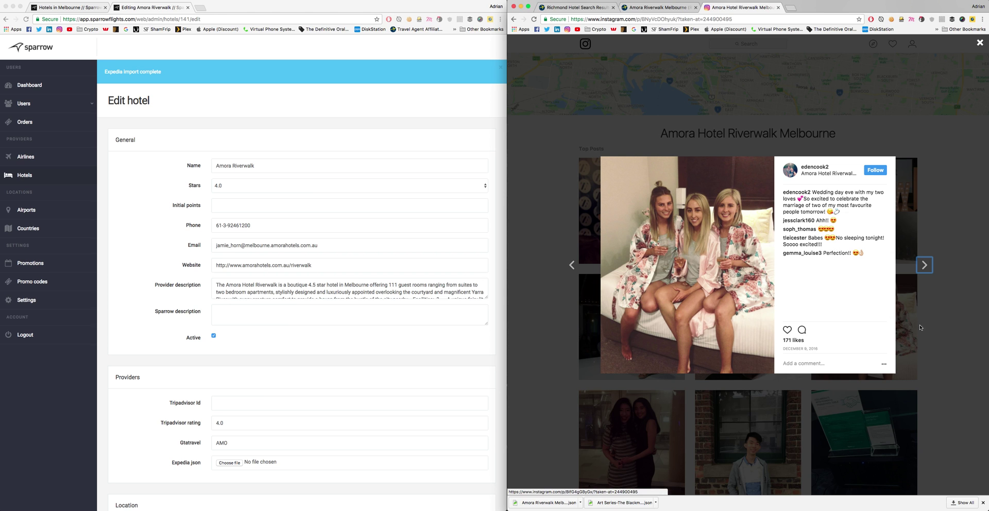
{"action": "left_click", "coordinate": [937, 298]}
{"action": "scroll", "coordinate": [779, 323], "scroll_direction": "down", "scroll_amount": 1}
{"action": "scroll", "coordinate": [779, 323], "scroll_direction": "down", "scroll_amount": 7}
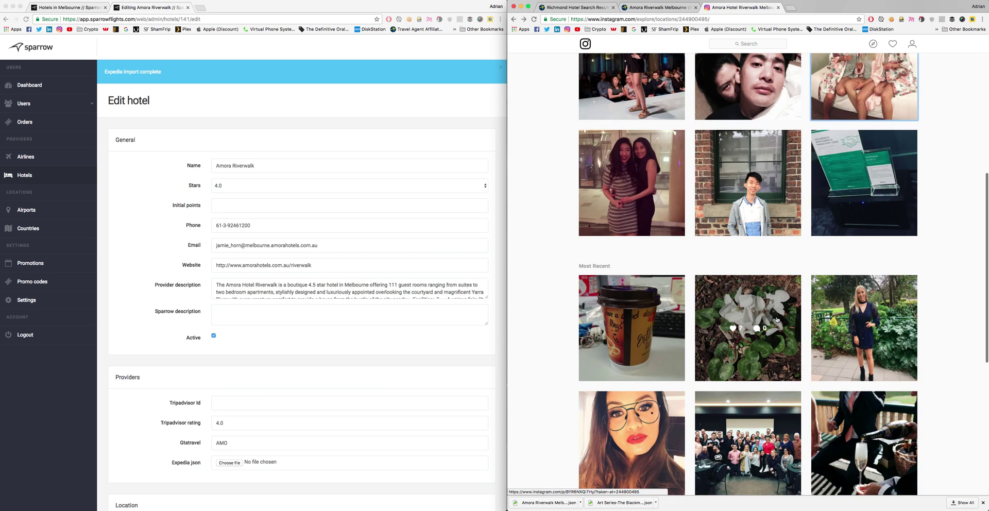
{"action": "scroll", "coordinate": [776, 320], "scroll_direction": "down", "scroll_amount": 3}
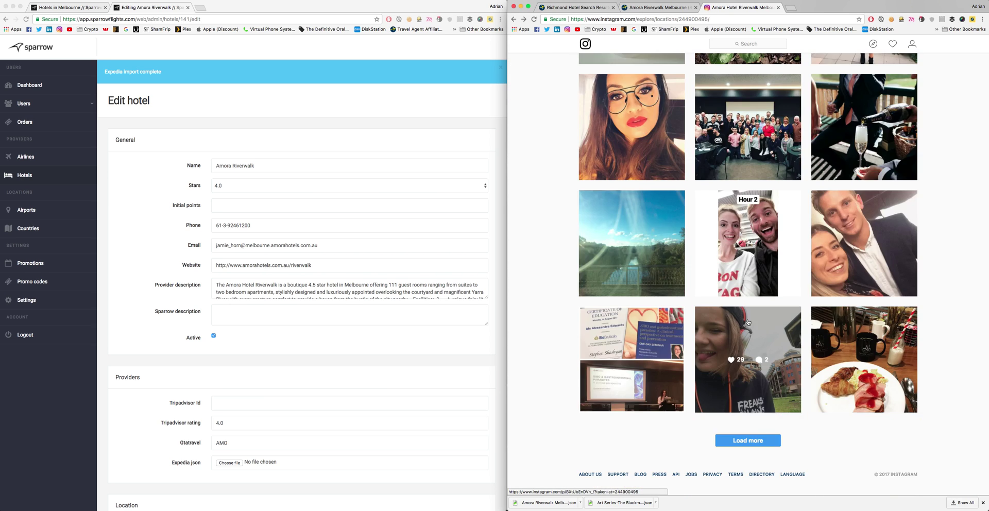
{"action": "scroll", "coordinate": [760, 333], "scroll_direction": "up", "scroll_amount": 10}
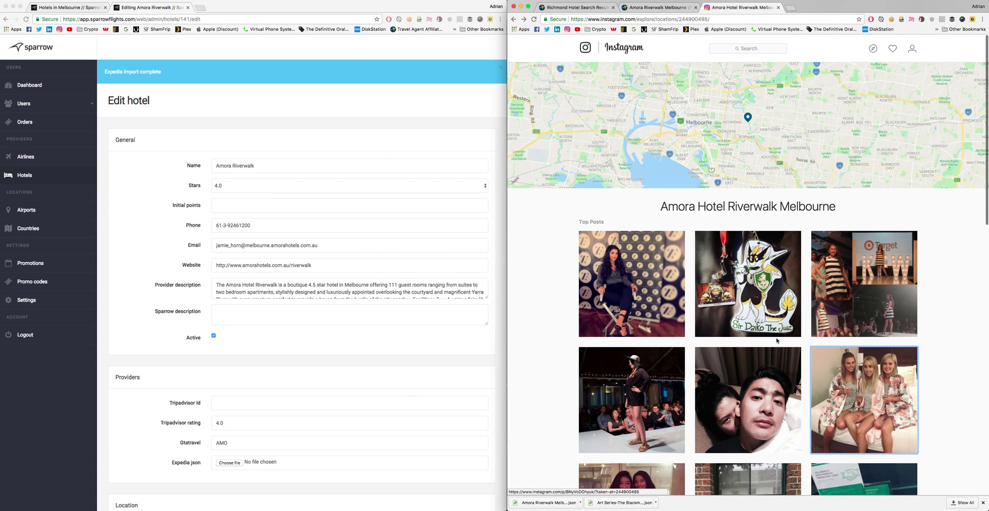
Search Instagram for "hilton sydney", open the hiltonsydney profile and highlight its account handle
{"action": "left_click", "coordinate": [741, 48]}
{"action": "type", "text": "hilton sydney"}
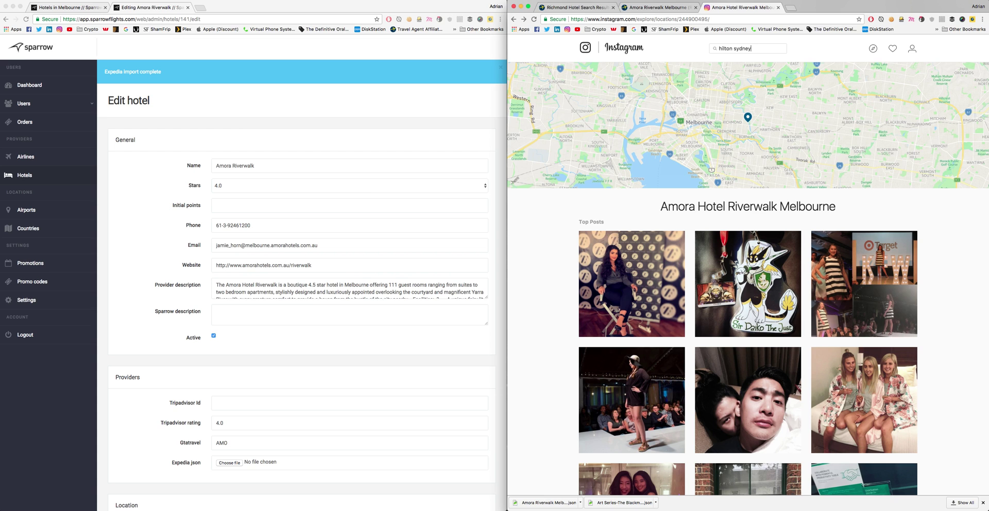
{"action": "left_click", "coordinate": [740, 99]}
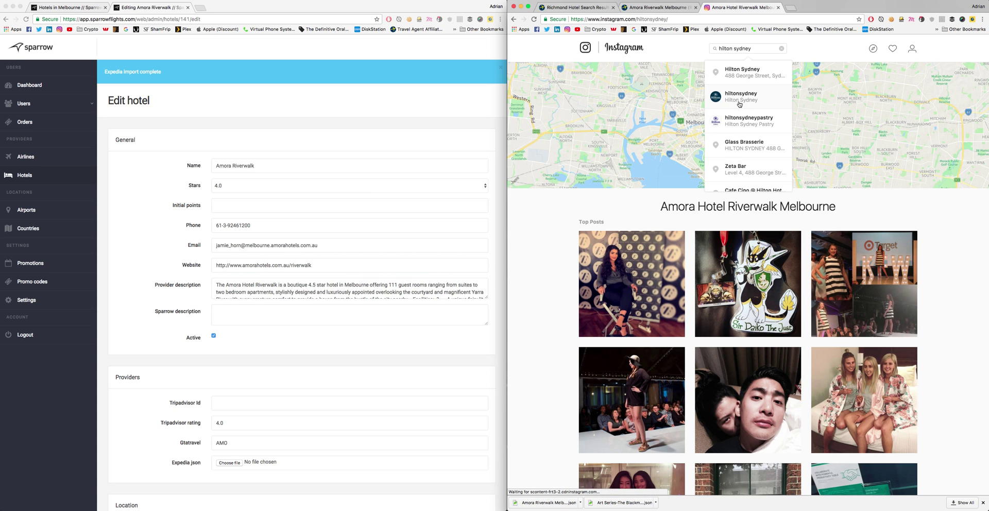
{"action": "left_click_drag", "start_coordinate": [695, 91], "coordinate": [757, 91]}
Locate the Instagram field under Social media in the Sparrow hotel form and review the imported sections down to the end of the photo list
{"action": "scroll", "coordinate": [235, 364], "scroll_direction": "down", "scroll_amount": 8}
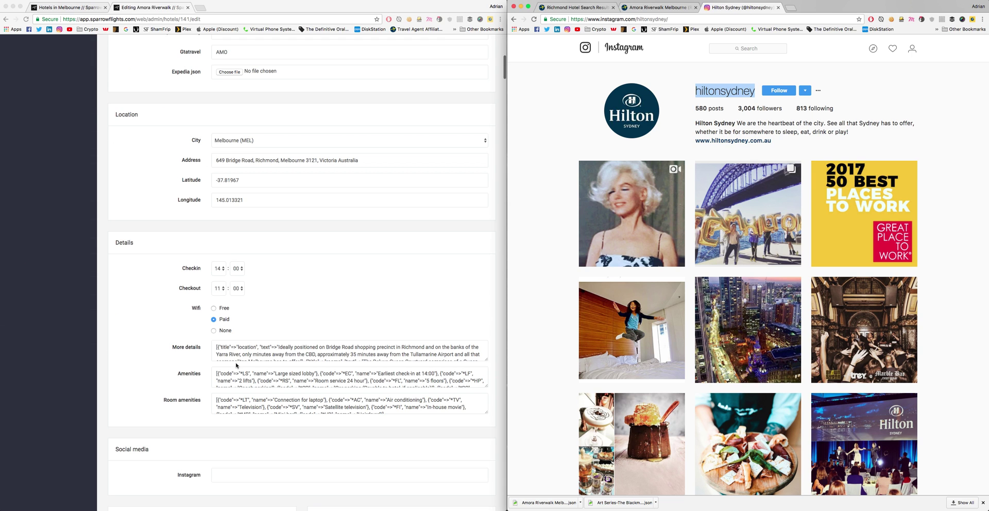
{"action": "scroll", "coordinate": [237, 226], "scroll_direction": "down", "scroll_amount": 4}
{"action": "left_click", "coordinate": [244, 301]}
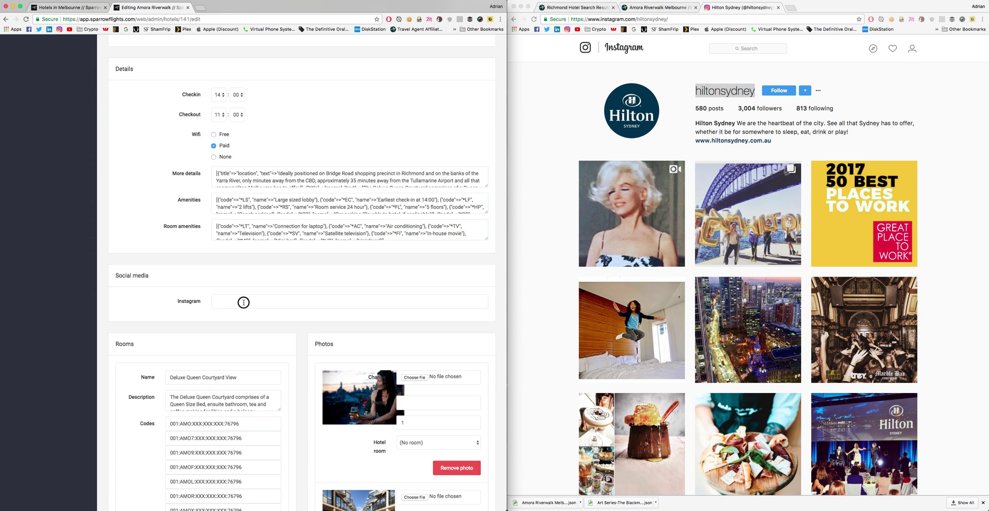
{"action": "scroll", "coordinate": [161, 306], "scroll_direction": "up", "scroll_amount": 12}
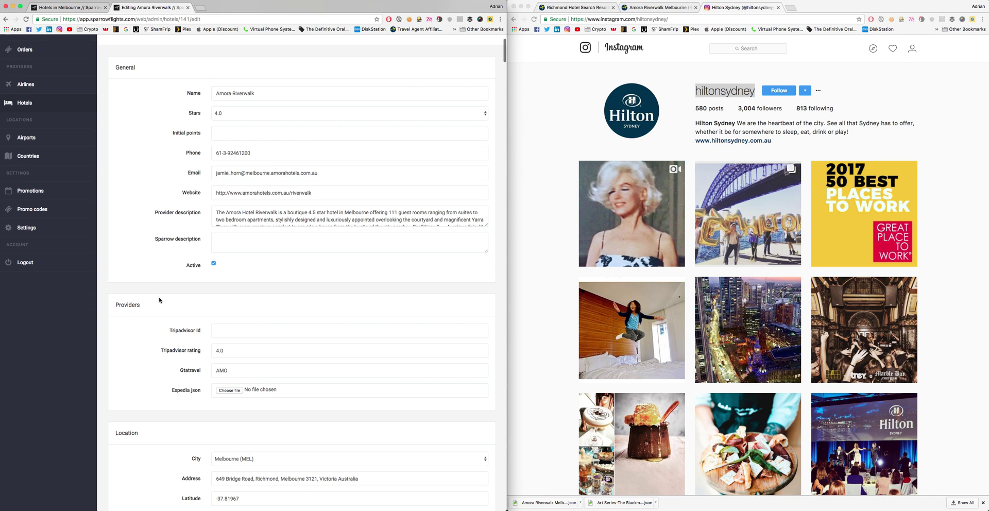
{"action": "scroll", "coordinate": [163, 305], "scroll_direction": "down", "scroll_amount": 2}
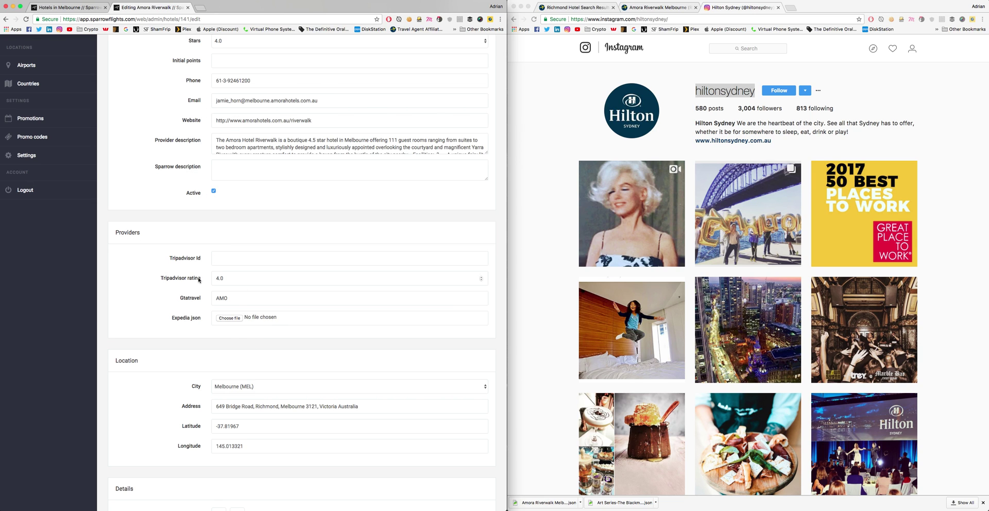
{"action": "scroll", "coordinate": [198, 281], "scroll_direction": "down", "scroll_amount": 8}
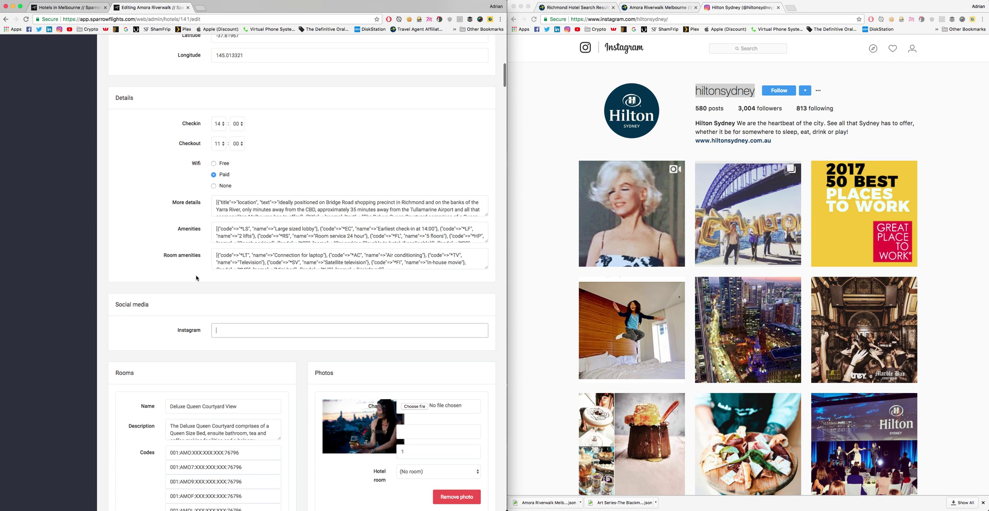
{"action": "scroll", "coordinate": [193, 273], "scroll_direction": "up", "scroll_amount": 6}
{"action": "scroll", "coordinate": [227, 252], "scroll_direction": "down", "scroll_amount": 15}
{"action": "scroll", "coordinate": [266, 238], "scroll_direction": "down", "scroll_amount": 20}
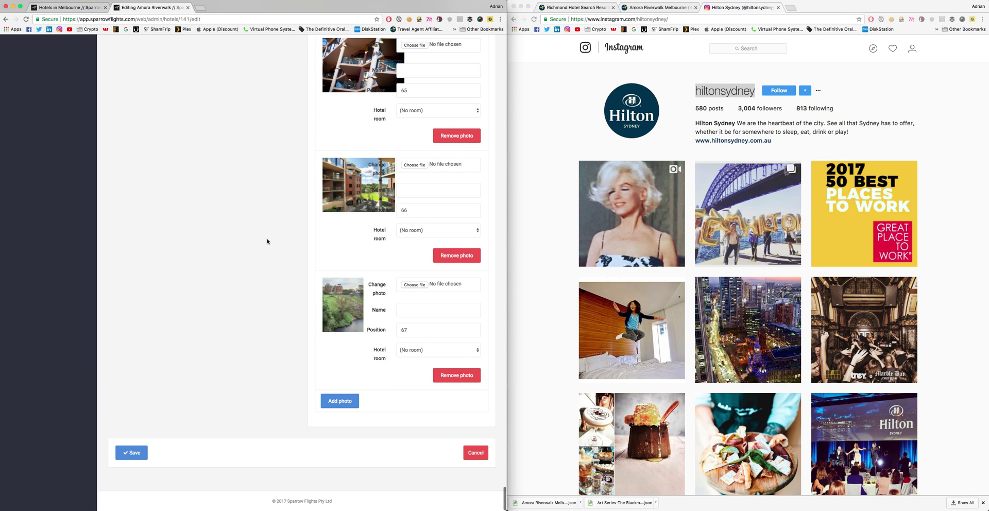
Remove the photos at positions 67, 51, 53 and 55 from the Amora Riverwalk photo list
{"action": "scroll", "coordinate": [282, 260], "scroll_direction": "up", "scroll_amount": 1}
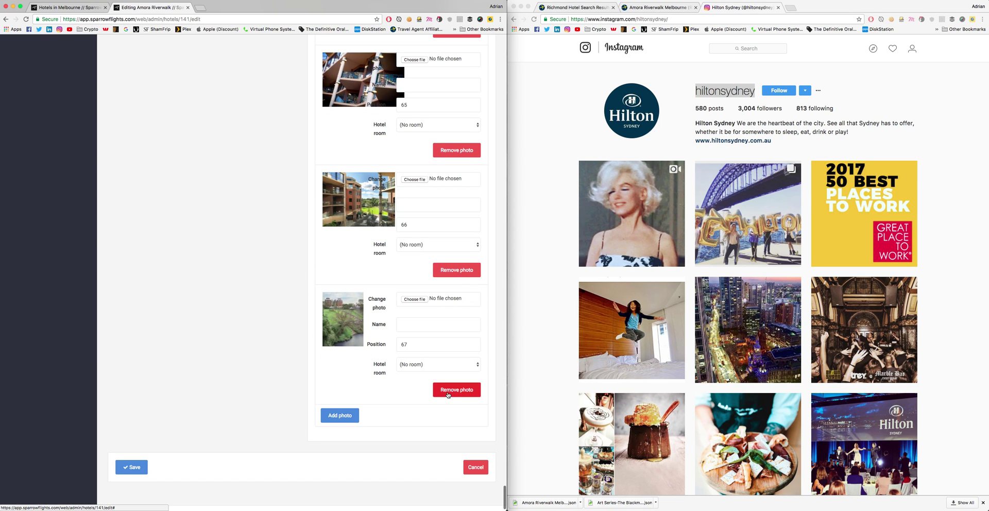
{"action": "scroll", "coordinate": [447, 395], "scroll_direction": "down", "scroll_amount": 1}
{"action": "scroll", "coordinate": [285, 271], "scroll_direction": "up", "scroll_amount": 20}
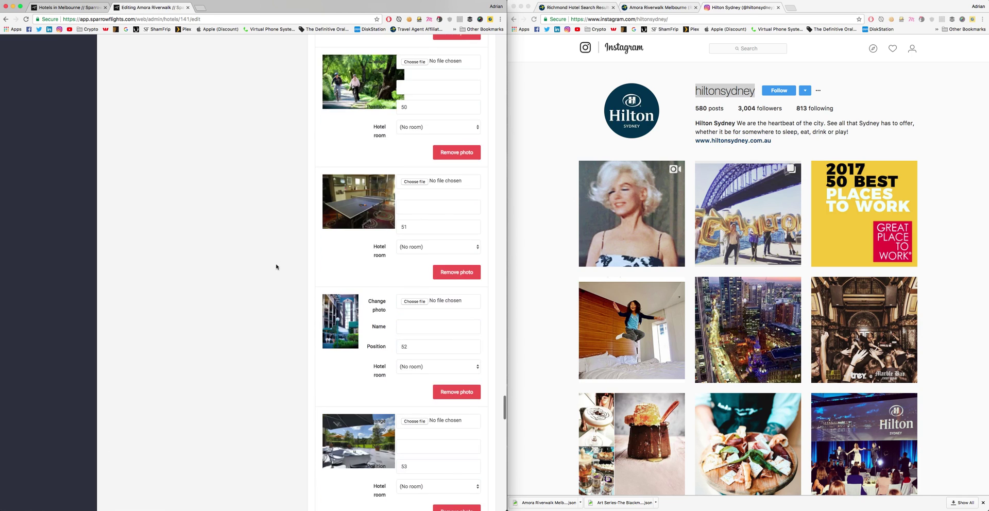
{"action": "scroll", "coordinate": [315, 265], "scroll_direction": "down", "scroll_amount": 10}
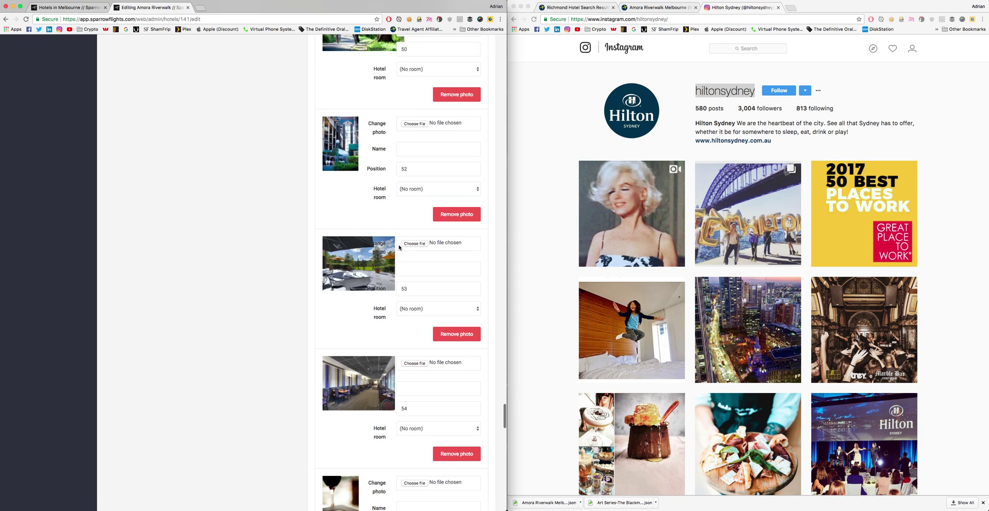
{"action": "scroll", "coordinate": [407, 303], "scroll_direction": "down", "scroll_amount": 2}
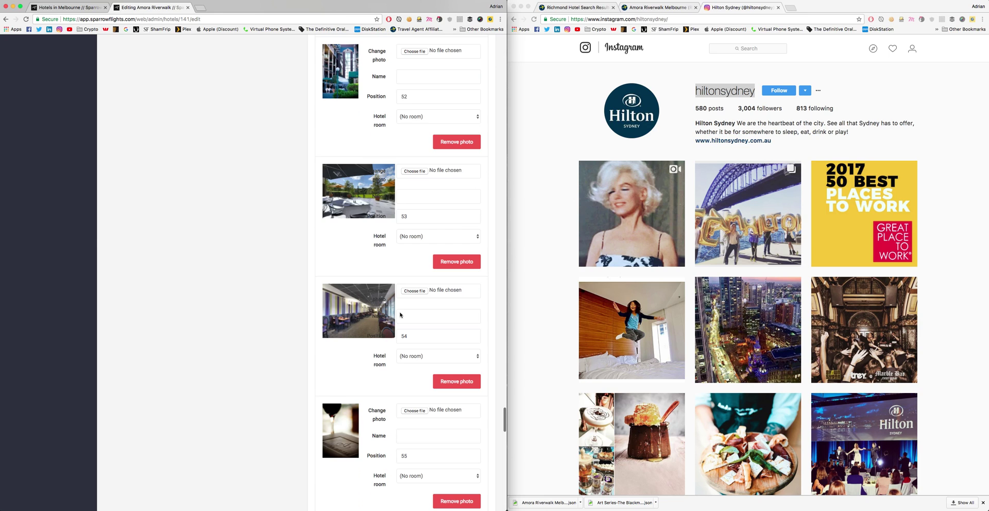
{"action": "left_click", "coordinate": [455, 263]}
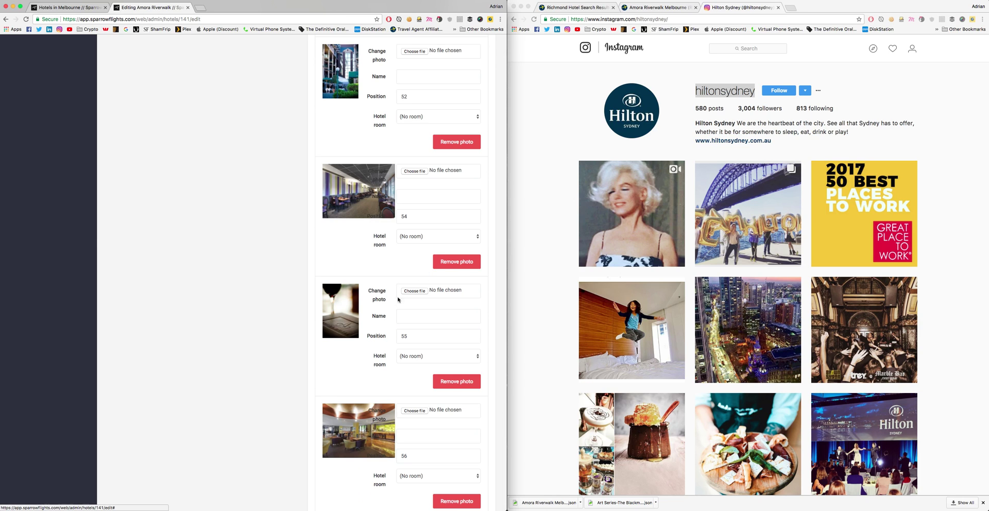
{"action": "left_click", "coordinate": [456, 382]}
{"action": "scroll", "coordinate": [441, 353], "scroll_direction": "down", "scroll_amount": 1}
{"action": "scroll", "coordinate": [423, 330], "scroll_direction": "up", "scroll_amount": 5}
{"action": "scroll", "coordinate": [414, 312], "scroll_direction": "down", "scroll_amount": 3}
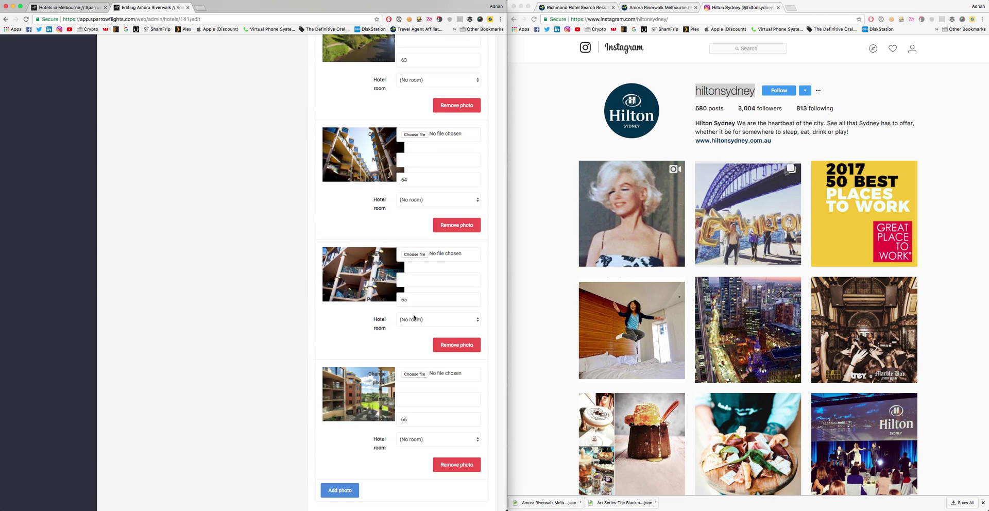
Remove the photos at positions 1 and 4, showing a woman with a drink and the reception desk
{"action": "scroll", "coordinate": [415, 316], "scroll_direction": "up", "scroll_amount": 20}
{"action": "scroll", "coordinate": [401, 322], "scroll_direction": "up", "scroll_amount": 20}
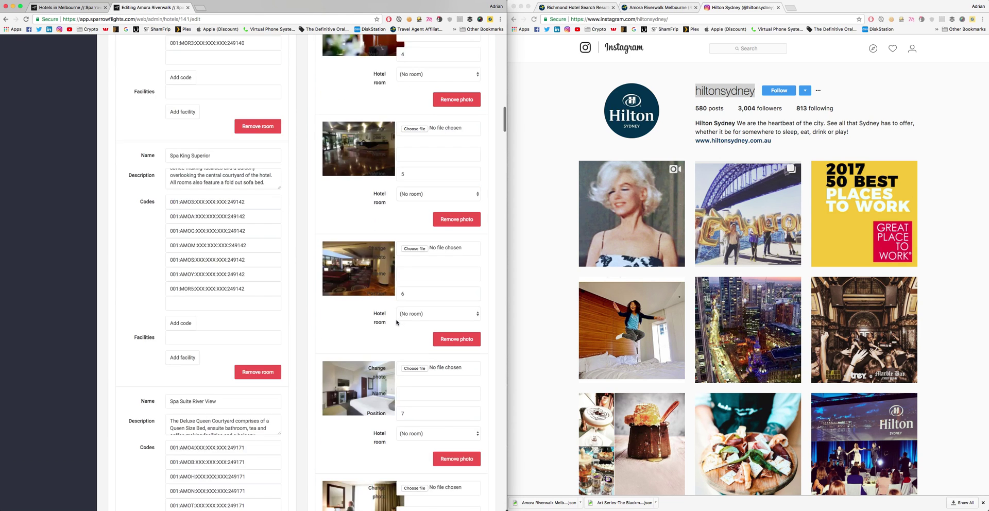
{"action": "scroll", "coordinate": [394, 319], "scroll_direction": "up", "scroll_amount": 2}
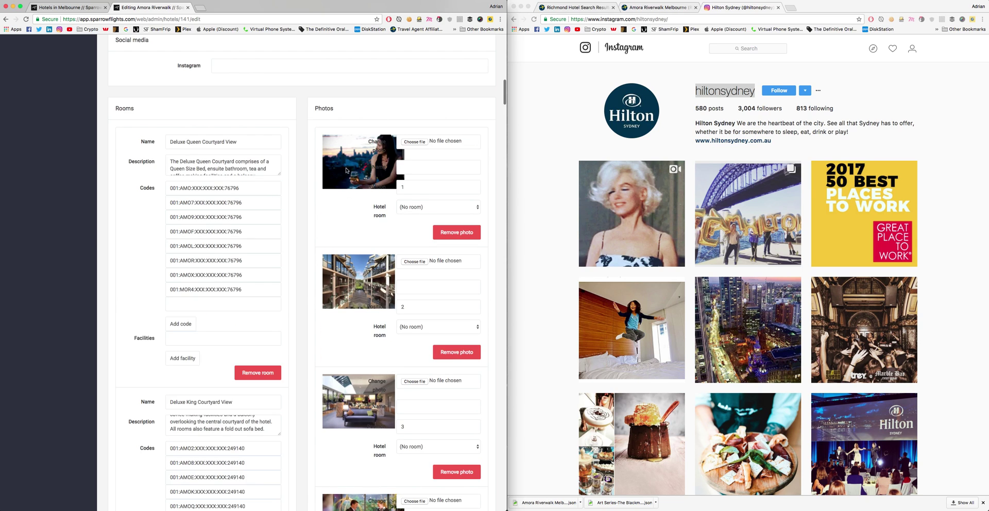
{"action": "left_click", "coordinate": [456, 232]}
{"action": "scroll", "coordinate": [368, 298], "scroll_direction": "down", "scroll_amount": 1}
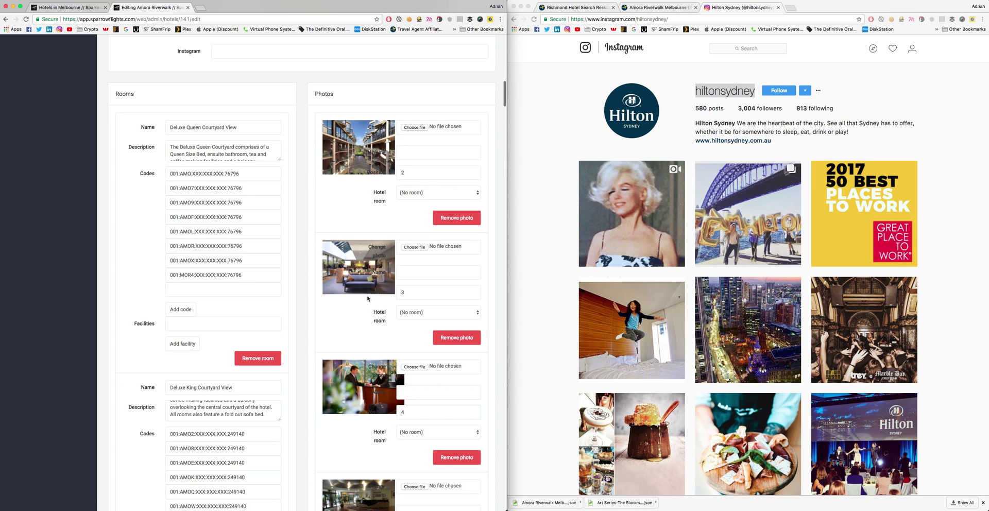
{"action": "left_click", "coordinate": [457, 462]}
{"action": "scroll", "coordinate": [438, 443], "scroll_direction": "down", "scroll_amount": 2}
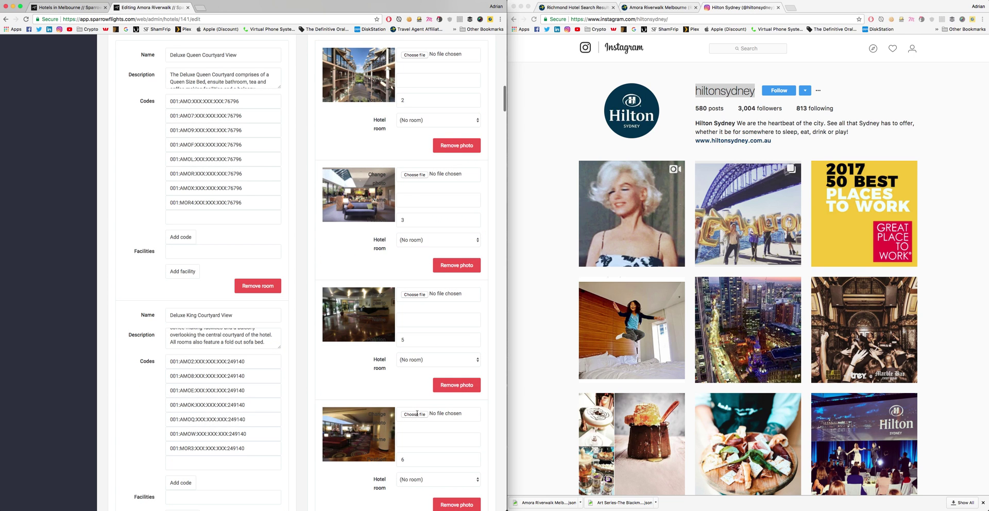
Set the position of the bedroom photo at position 9 to 1 and save the hotel record
{"action": "scroll", "coordinate": [419, 415], "scroll_direction": "down", "scroll_amount": 9}
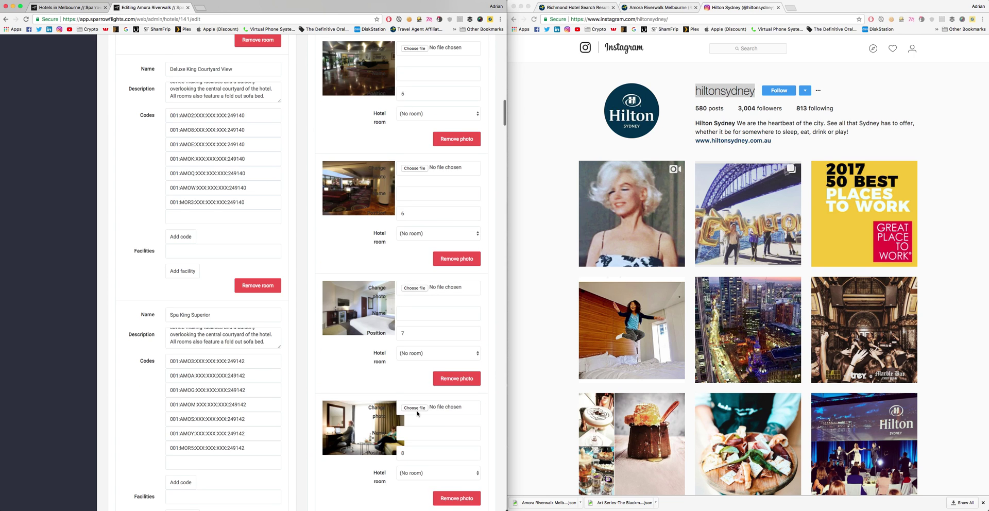
{"action": "scroll", "coordinate": [418, 413], "scroll_direction": "down", "scroll_amount": 6}
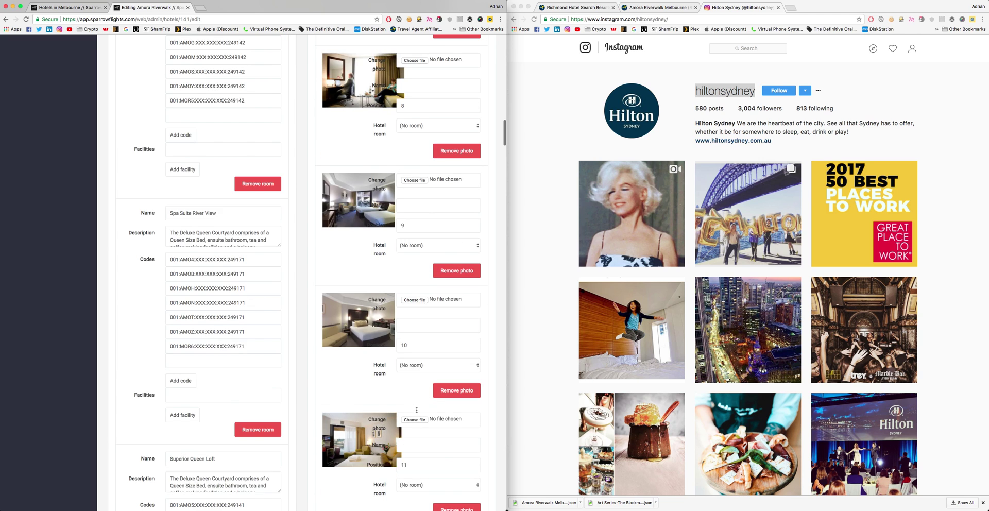
{"action": "left_click_drag", "start_coordinate": [446, 301], "coordinate": [373, 292]}
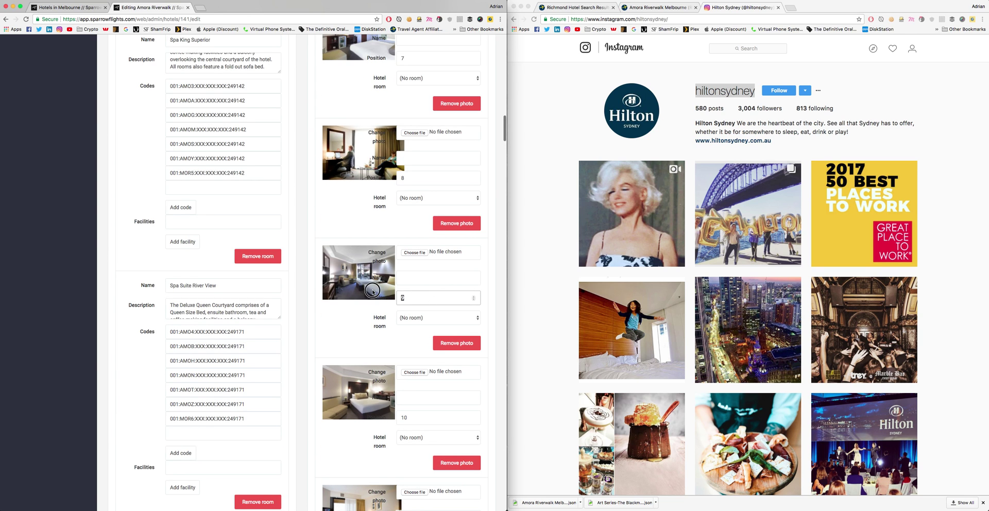
{"action": "type", "text": "1"}
{"action": "scroll", "coordinate": [341, 341], "scroll_direction": "down", "scroll_amount": 20}
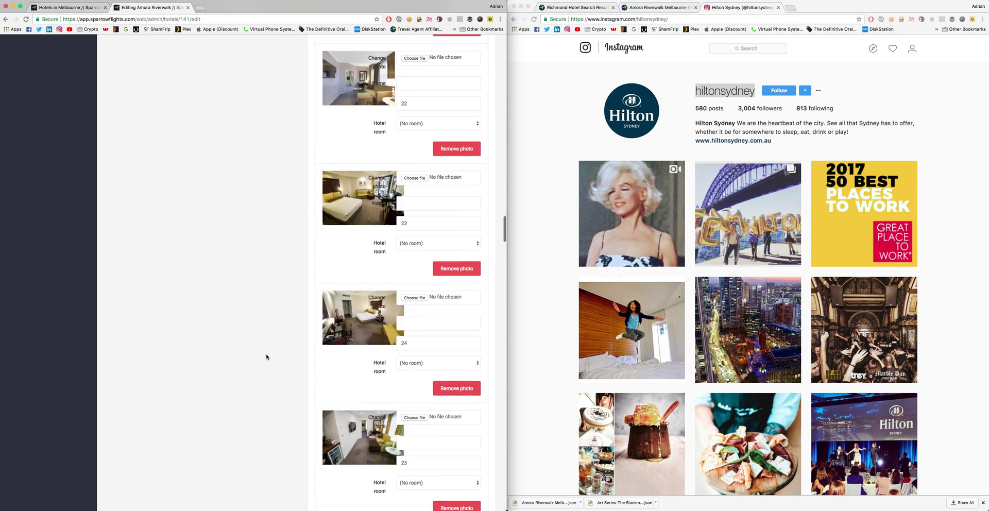
{"action": "scroll", "coordinate": [270, 360], "scroll_direction": "down", "scroll_amount": 10}
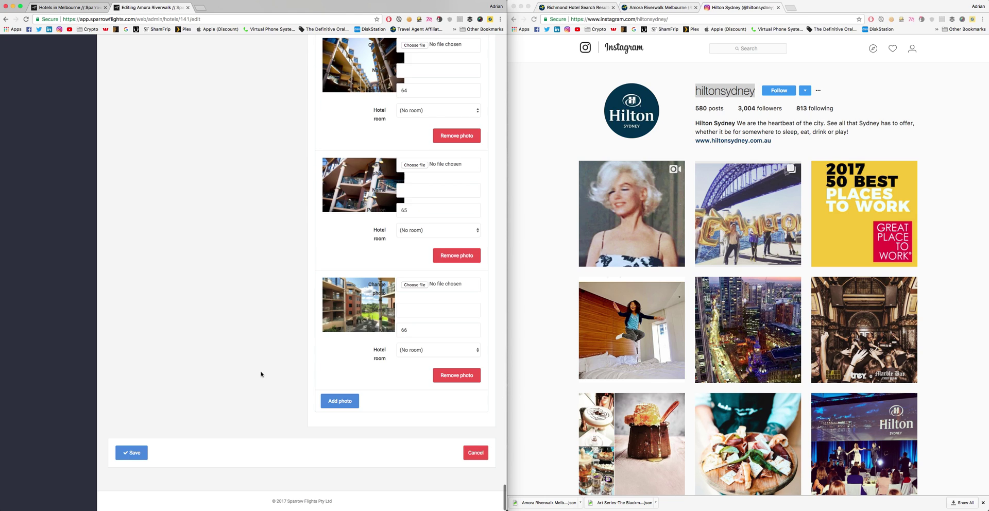
{"action": "left_click", "coordinate": [147, 454]}
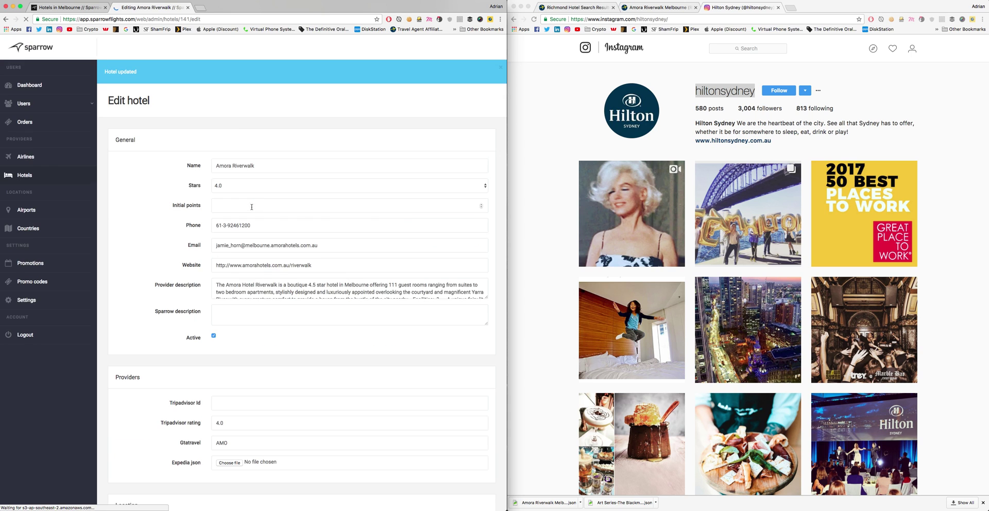
Review the saved photo order and the Deluxe Queen Courtyard View room entry in the hotel form
{"action": "scroll", "coordinate": [195, 239], "scroll_direction": "down", "scroll_amount": 15}
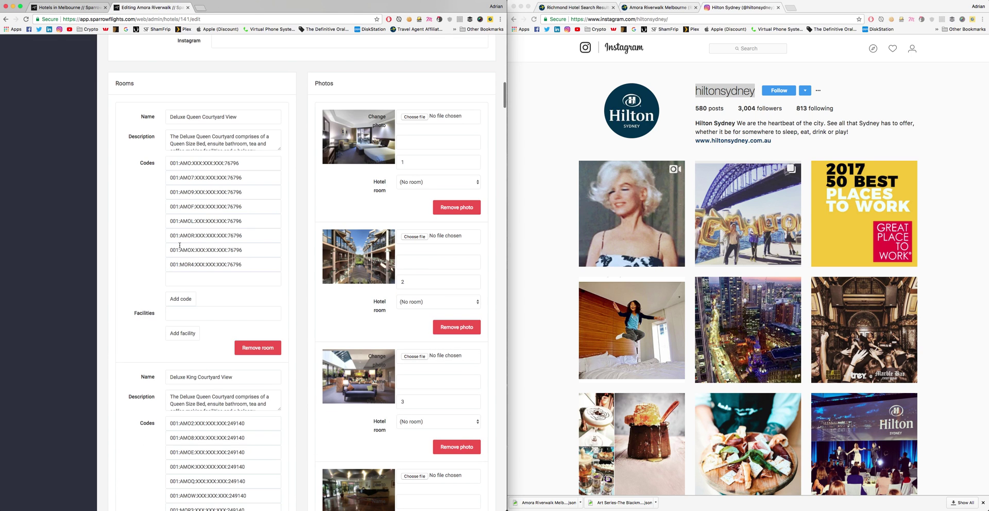
{"action": "scroll", "coordinate": [157, 166], "scroll_direction": "up", "scroll_amount": 10}
{"action": "scroll", "coordinate": [160, 175], "scroll_direction": "down", "scroll_amount": 10}
{"action": "scroll", "coordinate": [129, 232], "scroll_direction": "down", "scroll_amount": 2}
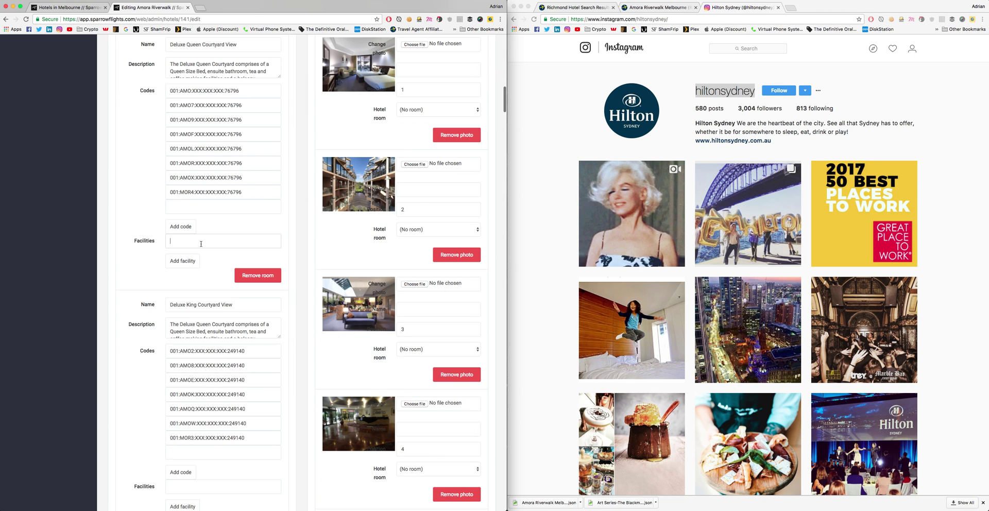
Switch to the Expedia hotel page and compare its room list with the room entries in the Sparrow form
{"action": "left_click", "coordinate": [654, 10]}
{"action": "scroll", "coordinate": [592, 231], "scroll_direction": "down", "scroll_amount": 5}
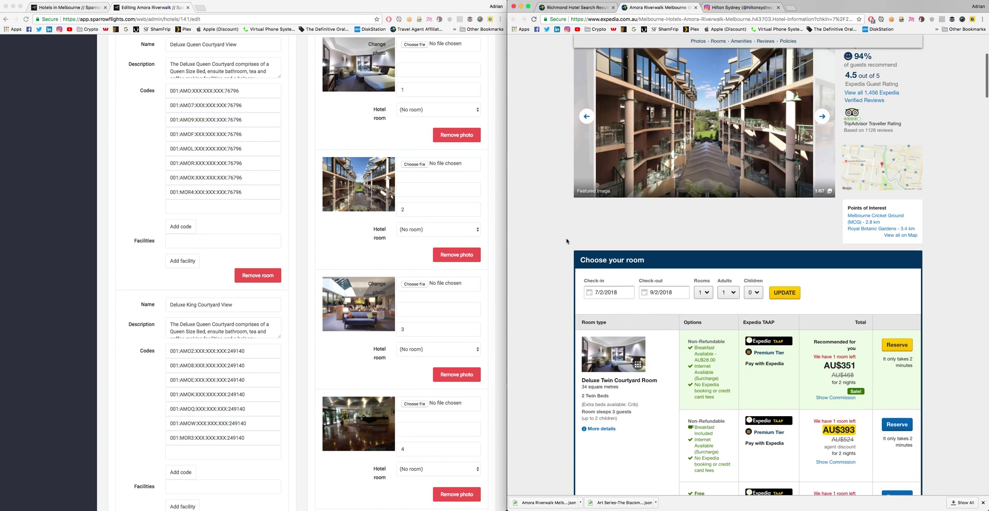
{"action": "scroll", "coordinate": [121, 253], "scroll_direction": "up", "scroll_amount": 1}
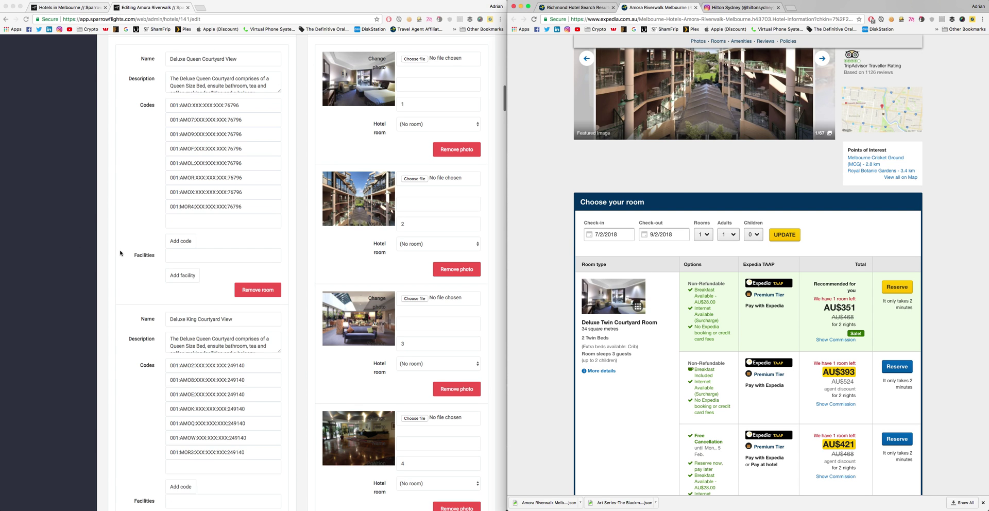
{"action": "scroll", "coordinate": [242, 330], "scroll_direction": "down", "scroll_amount": 9}
{"action": "scroll", "coordinate": [133, 323], "scroll_direction": "down", "scroll_amount": 12}
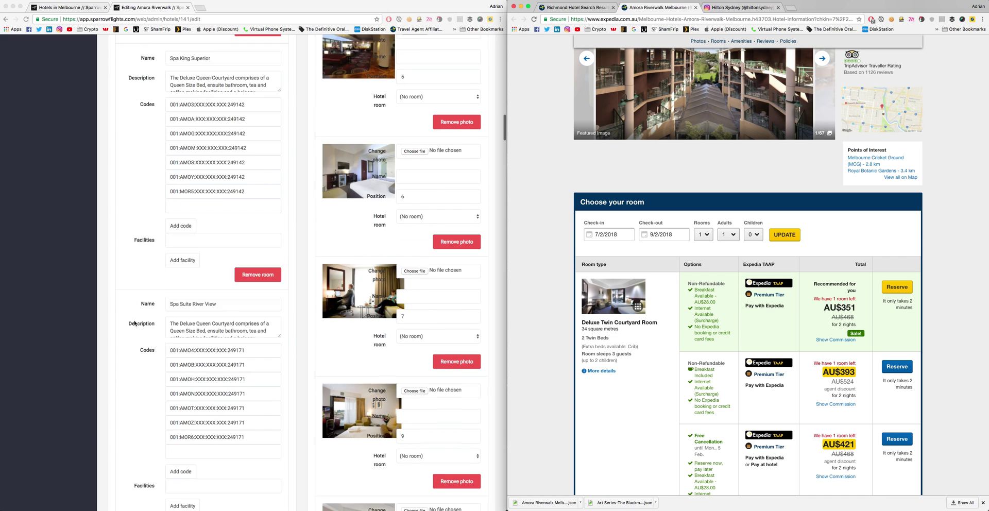
{"action": "scroll", "coordinate": [134, 323], "scroll_direction": "up", "scroll_amount": 9}
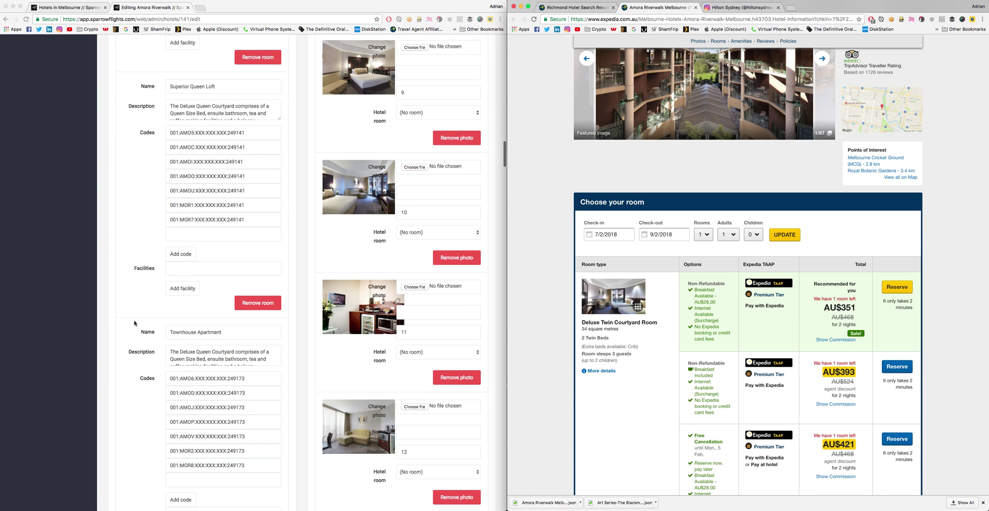
{"action": "scroll", "coordinate": [134, 323], "scroll_direction": "up", "scroll_amount": 16}
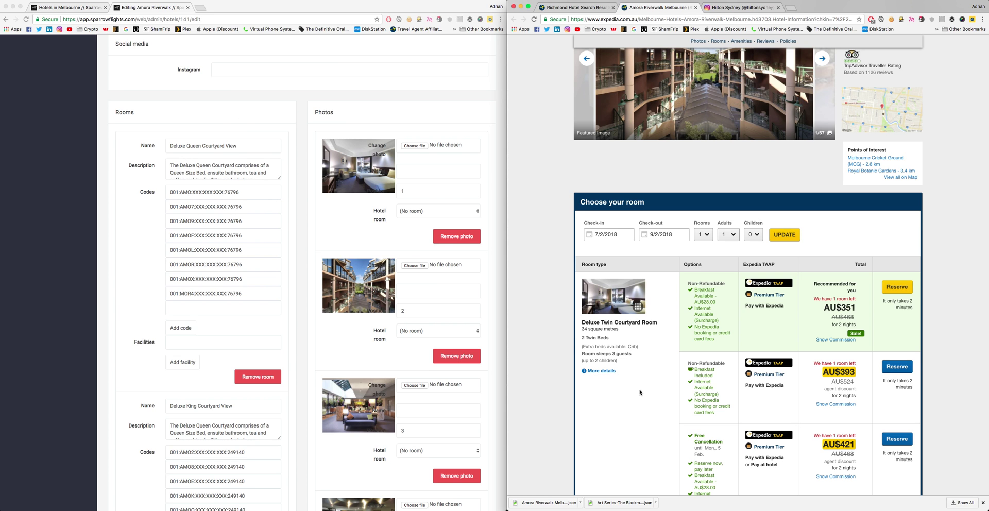
Find the Deluxe Queen Courtyard Room on Expedia and enter "1 Queen bed" as a facility of Deluxe Queen Courtyard View in Sparrow
{"action": "scroll", "coordinate": [639, 392], "scroll_direction": "down", "scroll_amount": 8}
{"action": "scroll", "coordinate": [638, 397], "scroll_direction": "down", "scroll_amount": 3}
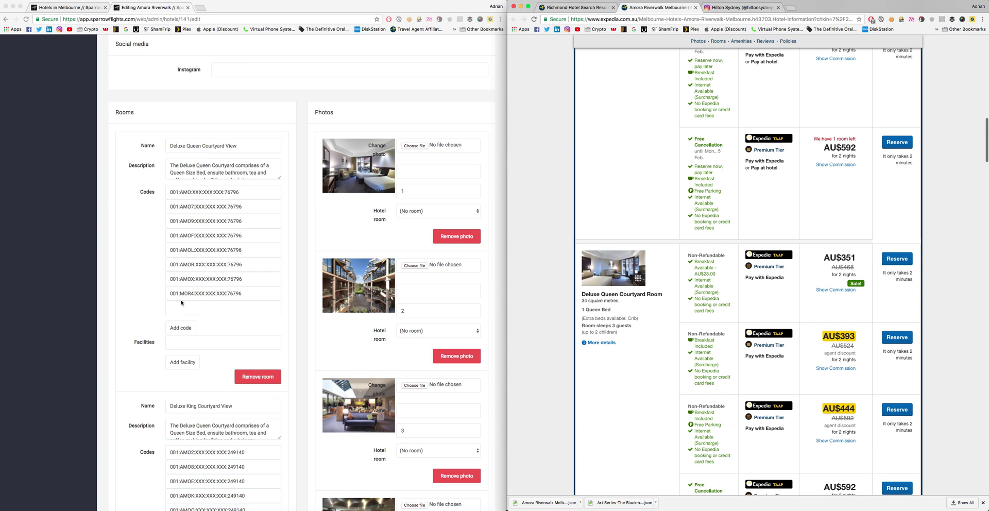
{"action": "left_click", "coordinate": [206, 342]}
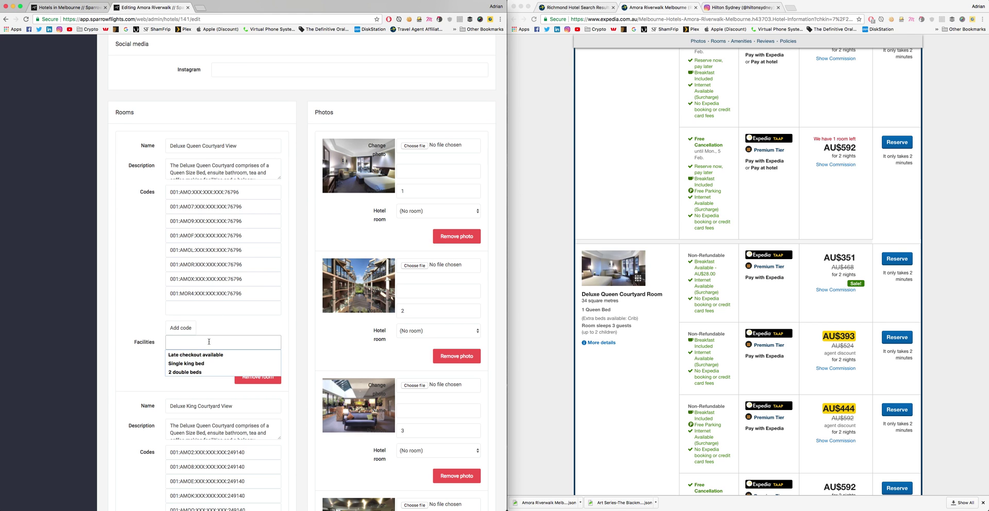
{"action": "type", "text": "1 Queen bed"}
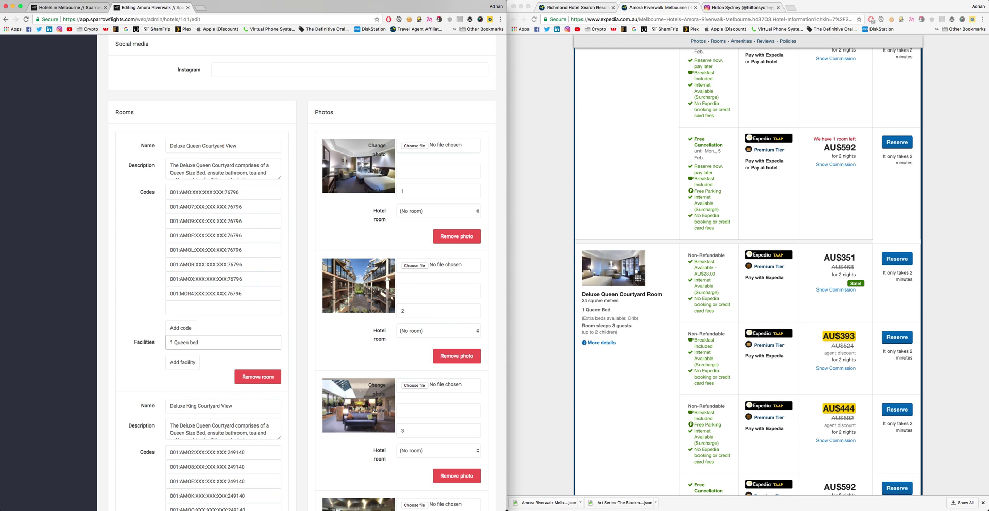
Add the facility "Room sleeps 3" to the Deluxe Queen Courtyard View room in Sparrow
{"action": "left_click", "coordinate": [599, 311]}
{"action": "left_click_drag", "start_coordinate": [582, 315], "coordinate": [620, 332]}
{"action": "left_click", "coordinate": [624, 334]}
{"action": "left_click", "coordinate": [173, 379]}
{"action": "left_click", "coordinate": [182, 362]}
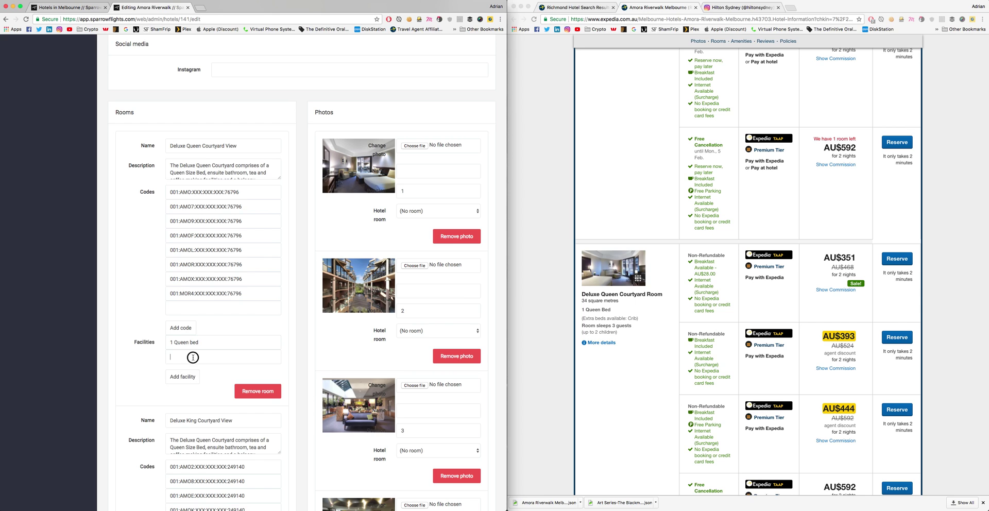
{"action": "type", "text": "Room "}
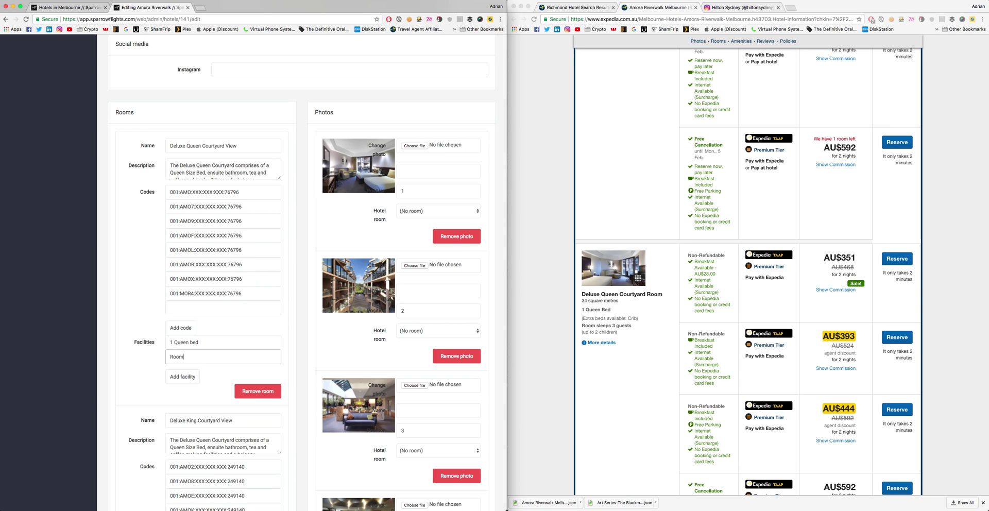
{"action": "type", "text": "sleeps 3"}
{"action": "left_click", "coordinate": [137, 374]}
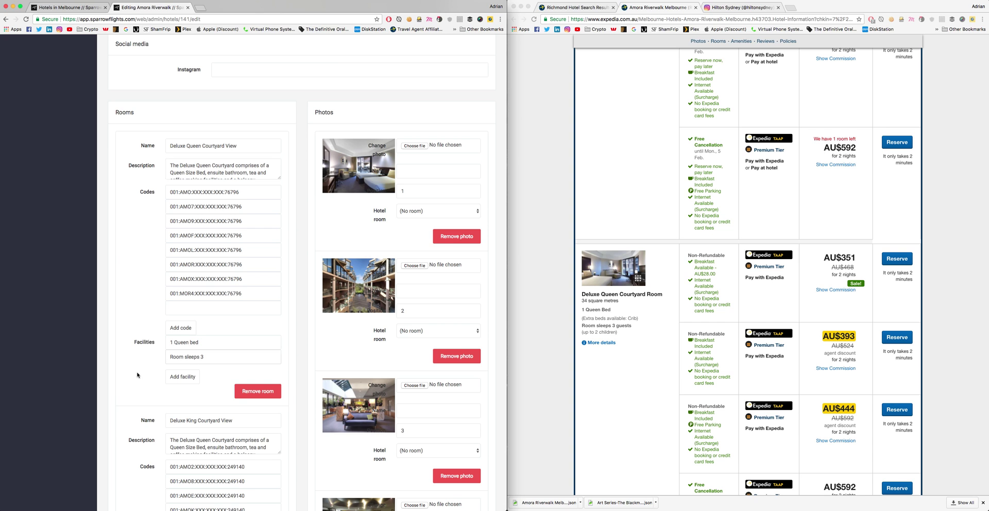
Find the Deluxe King Courtyard Room on Expedia and enter "1 King bed" and "Room sleeps 3" as facilities of Deluxe King Courtyard View
{"action": "scroll", "coordinate": [135, 372], "scroll_direction": "down", "scroll_amount": 6}
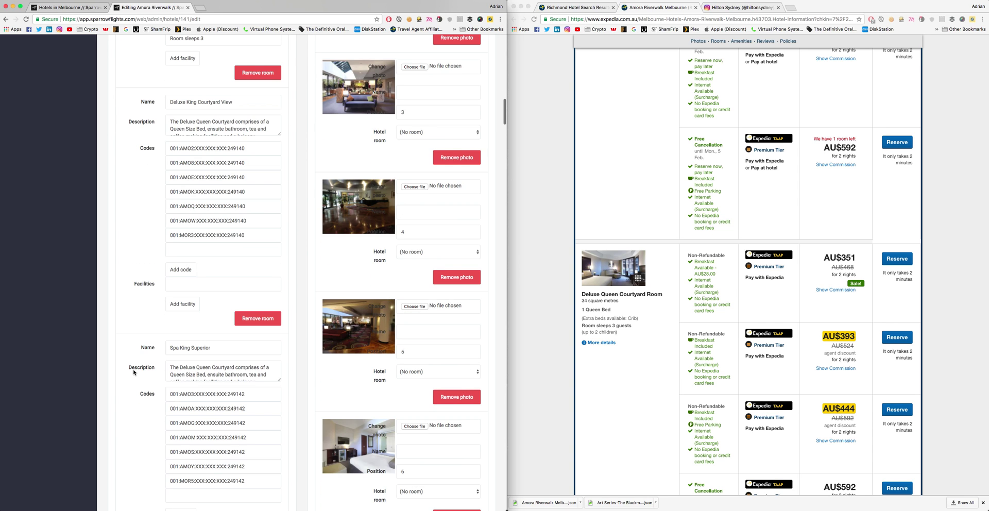
{"action": "scroll", "coordinate": [568, 342], "scroll_direction": "up", "scroll_amount": 10}
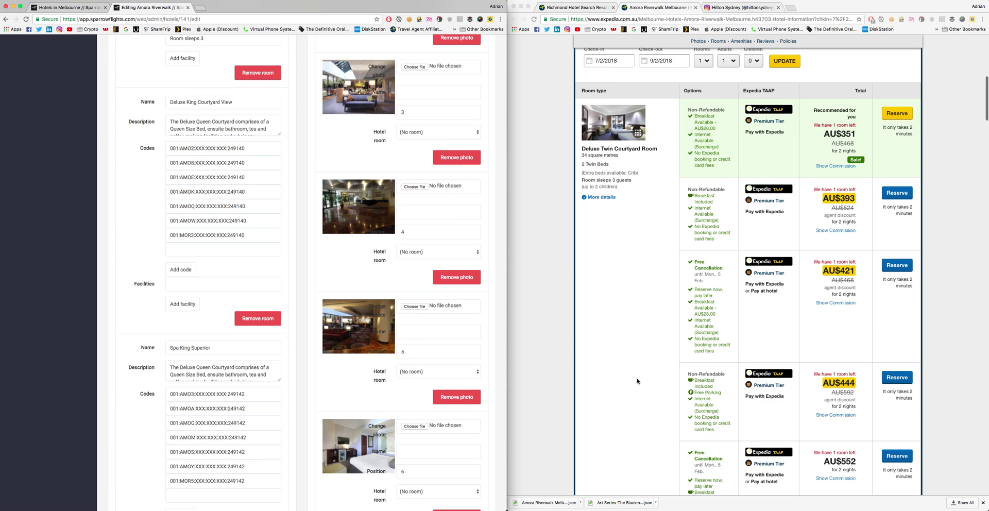
{"action": "scroll", "coordinate": [637, 381], "scroll_direction": "down", "scroll_amount": 10}
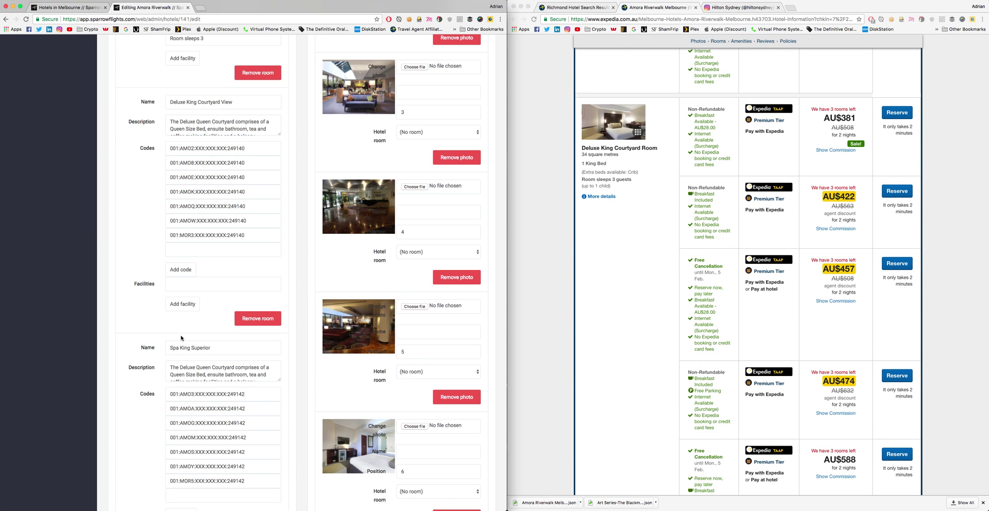
{"action": "left_click", "coordinate": [195, 284]}
{"action": "type", "text": "1 King bed"}
{"action": "left_click", "coordinate": [183, 304]}
{"action": "type", "text": "Room sleeps 3"}
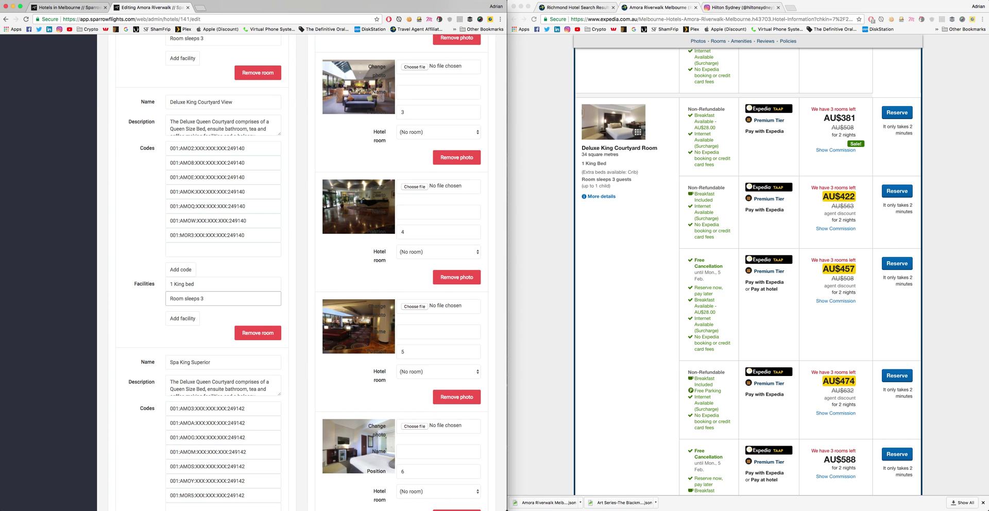
Look through the Expedia room list for rooms that match the Spa King Superior and Spa Suite River View entries
{"action": "scroll", "coordinate": [145, 330], "scroll_direction": "down", "scroll_amount": 5}
{"action": "left_click", "coordinate": [635, 344]}
{"action": "scroll", "coordinate": [635, 337], "scroll_direction": "down", "scroll_amount": 10}
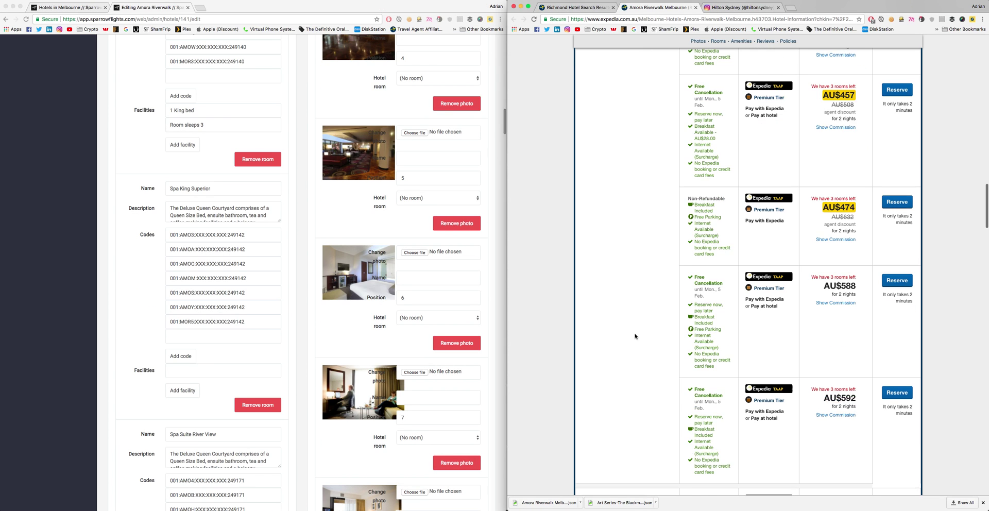
{"action": "scroll", "coordinate": [635, 334], "scroll_direction": "down", "scroll_amount": 15}
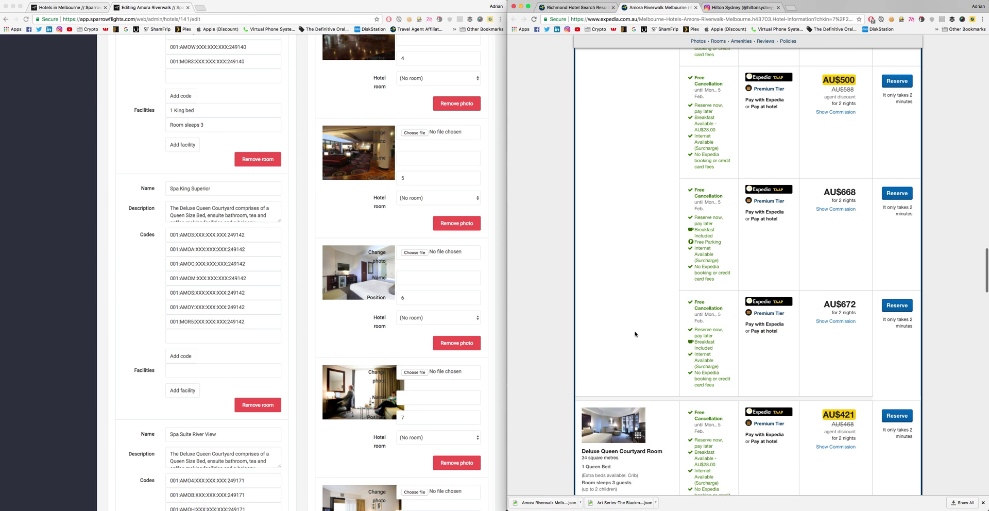
{"action": "scroll", "coordinate": [635, 334], "scroll_direction": "down", "scroll_amount": 15}
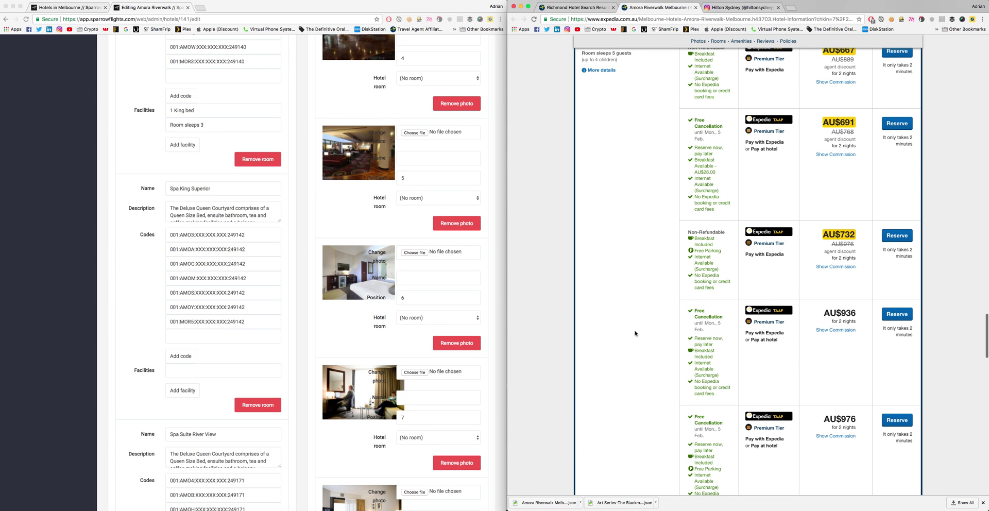
{"action": "scroll", "coordinate": [635, 334], "scroll_direction": "up", "scroll_amount": 10}
{"action": "scroll", "coordinate": [635, 333], "scroll_direction": "up", "scroll_amount": 10}
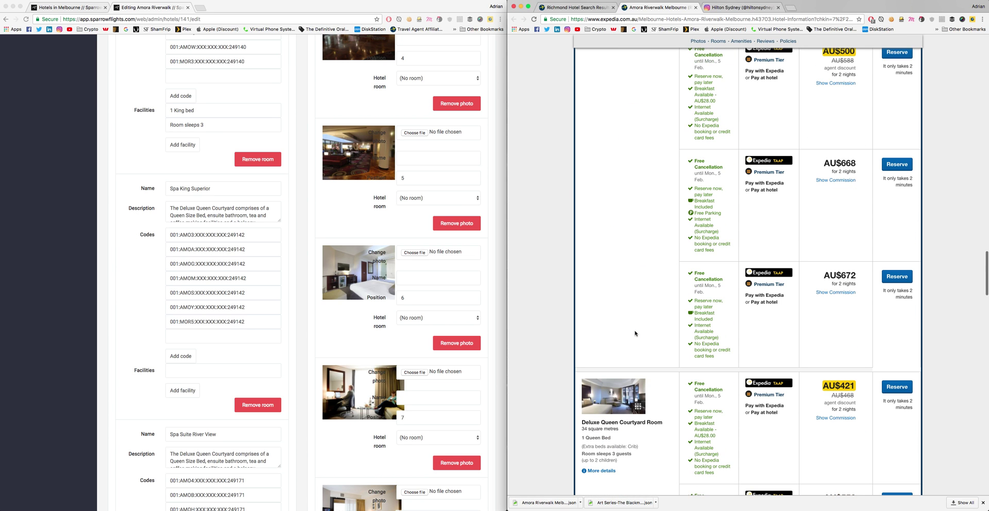
{"action": "scroll", "coordinate": [635, 334], "scroll_direction": "up", "scroll_amount": 7}
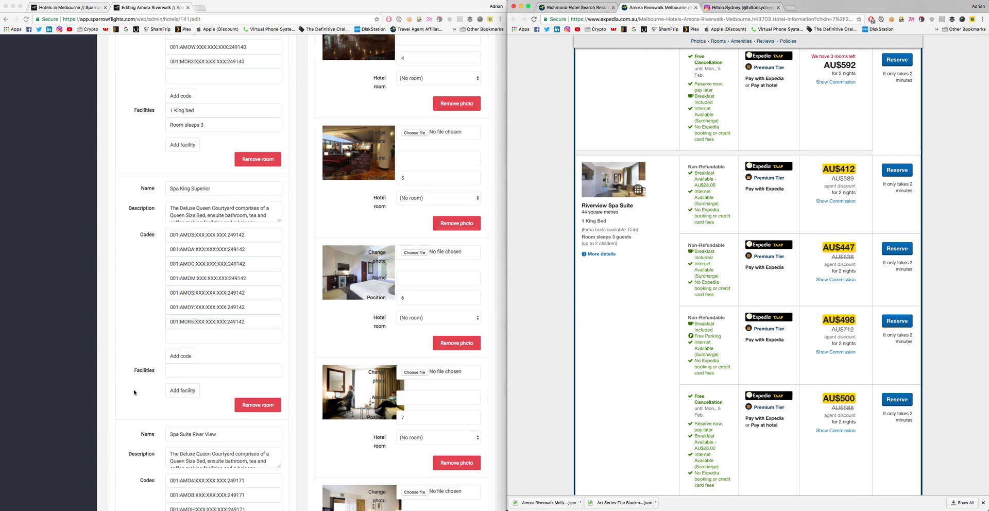
Enter "1 King bed" and "Room sleeps 3" as facilities of the Spa Suite River View room
{"action": "scroll", "coordinate": [34, 425], "scroll_direction": "down", "scroll_amount": 5}
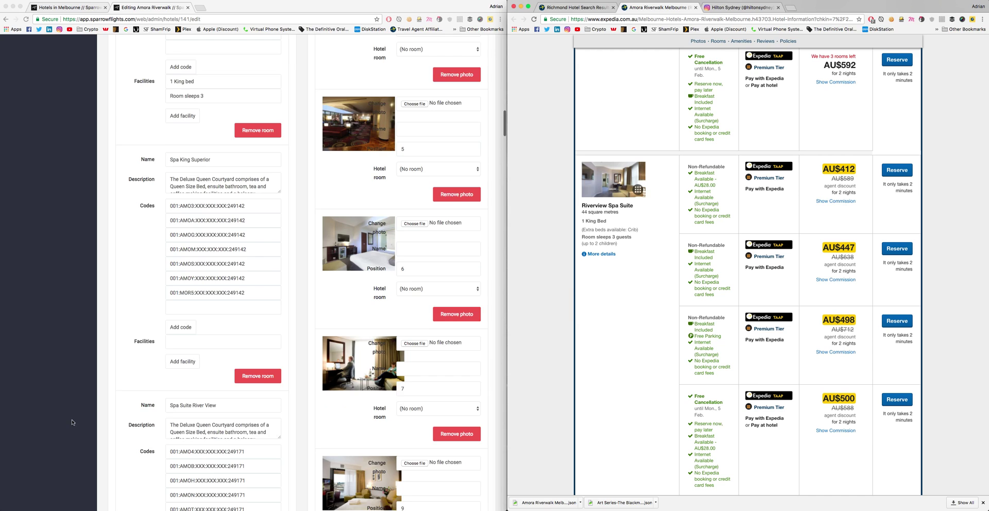
{"action": "left_click", "coordinate": [198, 442]}
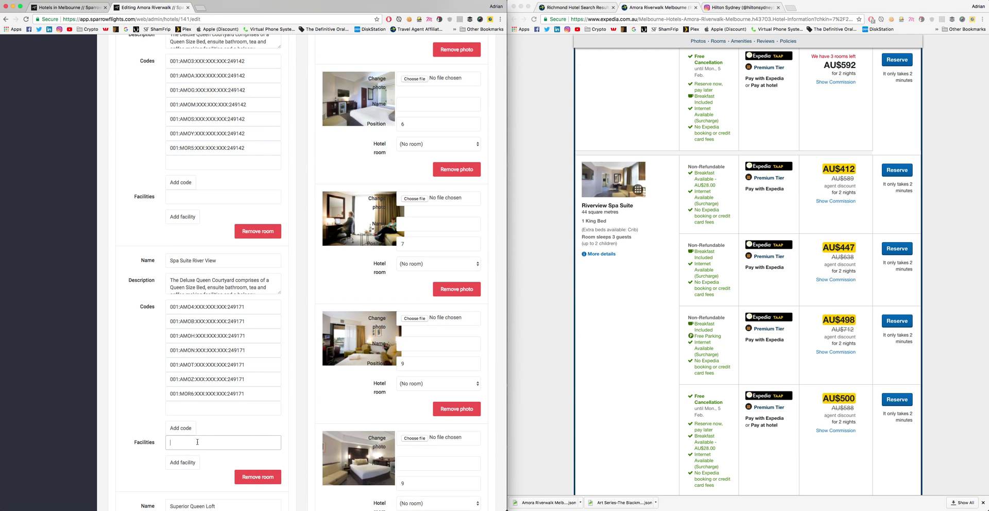
{"action": "type", "text": "1 King bed"}
{"action": "left_click", "coordinate": [184, 462]}
{"action": "left_click", "coordinate": [185, 458]}
{"action": "type", "text": "Room sleeps 3"}
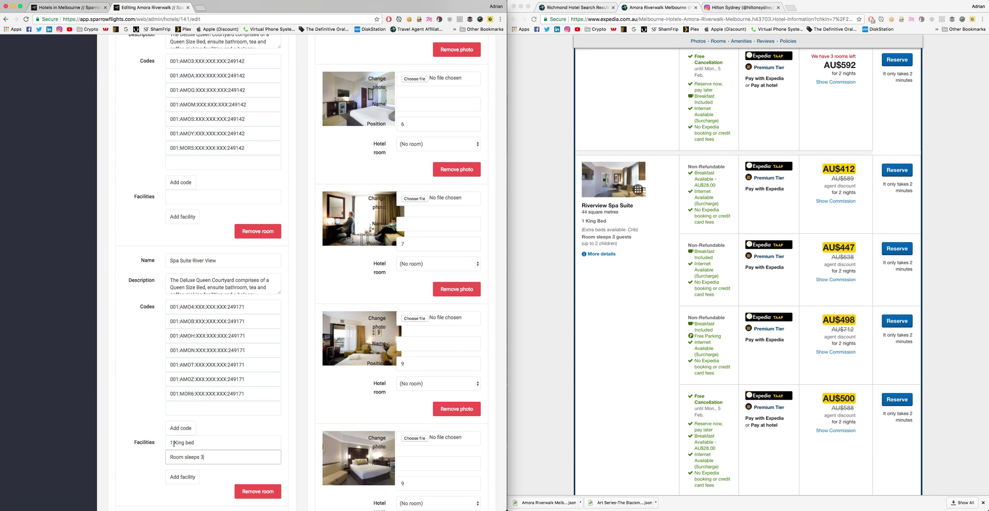
Check the Expedia room list for a Spa King Superior match and enter "1 King bed" as that room's facility in Sparrow
{"action": "scroll", "coordinate": [108, 258], "scroll_direction": "up", "scroll_amount": 3}
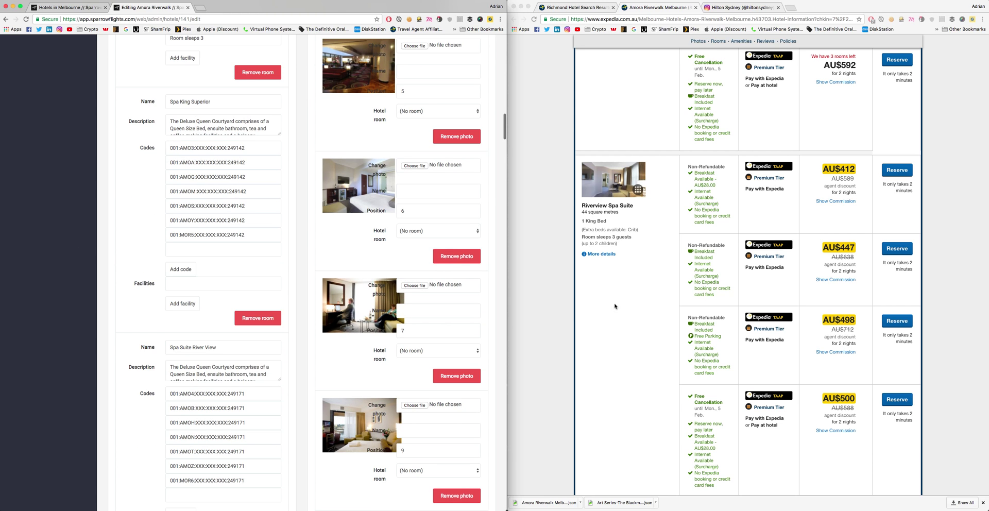
{"action": "scroll", "coordinate": [628, 322], "scroll_direction": "down", "scroll_amount": 8}
{"action": "scroll", "coordinate": [628, 321], "scroll_direction": "down", "scroll_amount": 5}
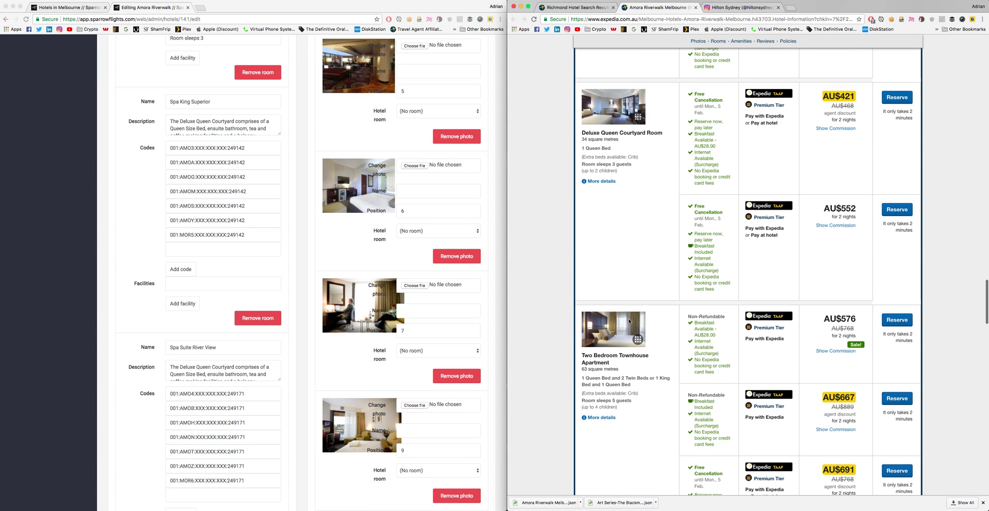
{"action": "scroll", "coordinate": [628, 322], "scroll_direction": "up", "scroll_amount": 10}
{"action": "scroll", "coordinate": [629, 322], "scroll_direction": "up", "scroll_amount": 10}
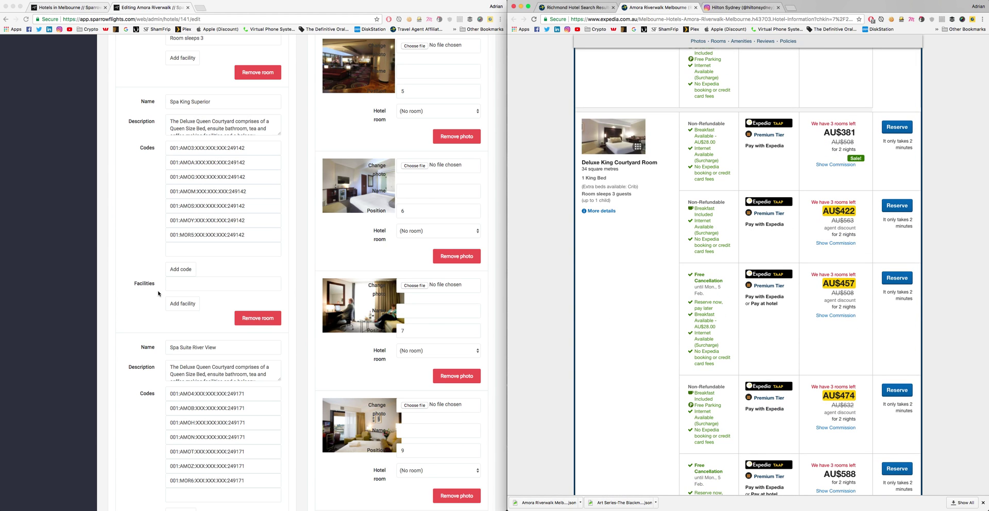
{"action": "scroll", "coordinate": [638, 317], "scroll_direction": "down", "scroll_amount": 5}
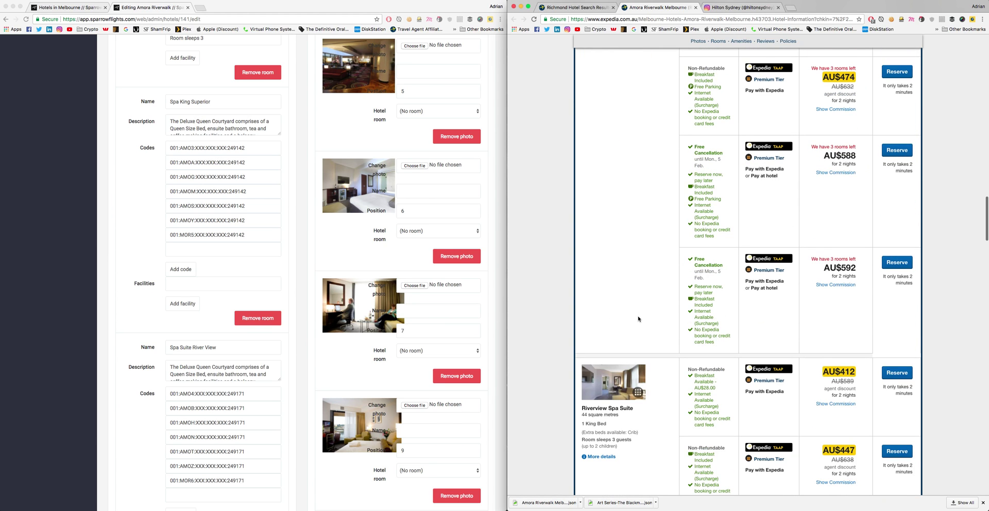
{"action": "scroll", "coordinate": [639, 317], "scroll_direction": "up", "scroll_amount": 6}
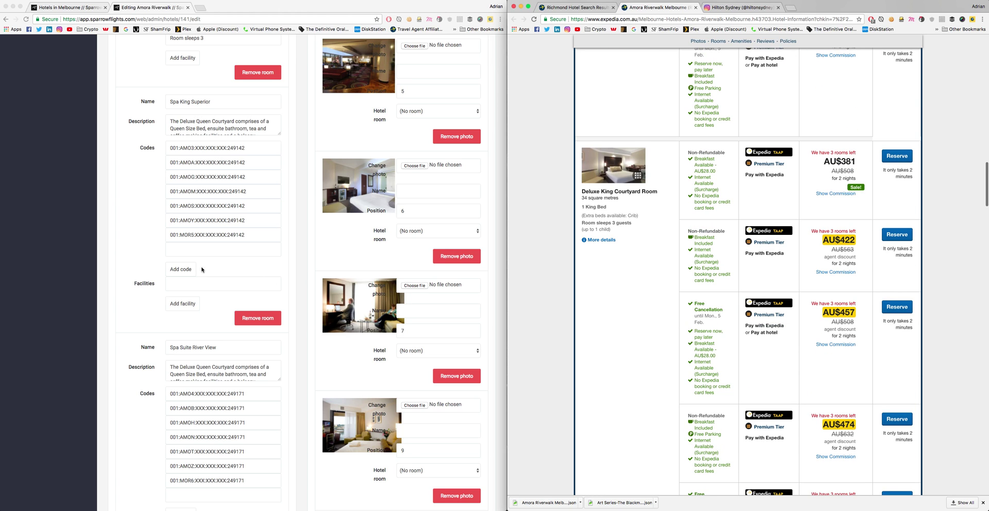
{"action": "left_click", "coordinate": [188, 284]}
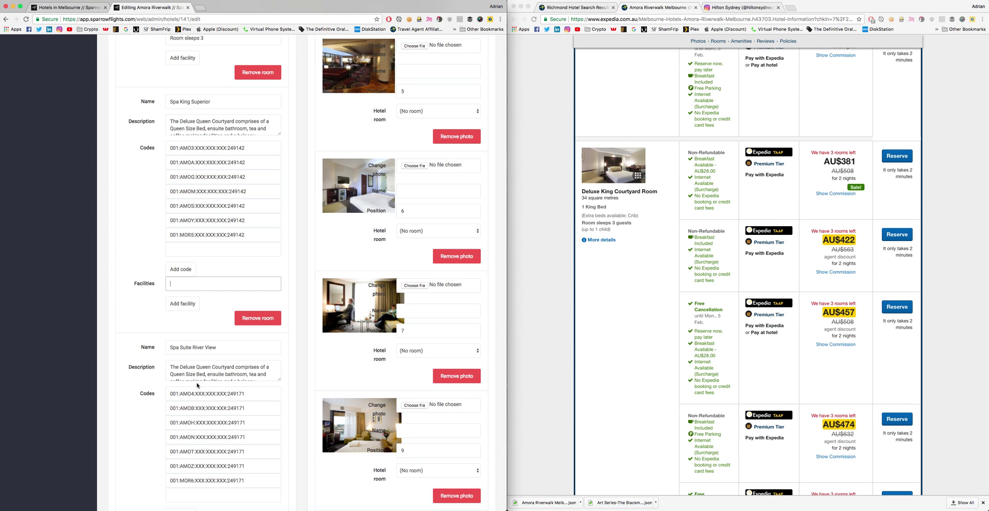
{"action": "type", "text": "1 King be"}
{"action": "left_click", "coordinate": [583, 311]}
Compare the Expedia room list with the Superior Queen Loft and Townhouse Apartment entries in Sparrow
{"action": "scroll", "coordinate": [584, 310], "scroll_direction": "up", "scroll_amount": 5}
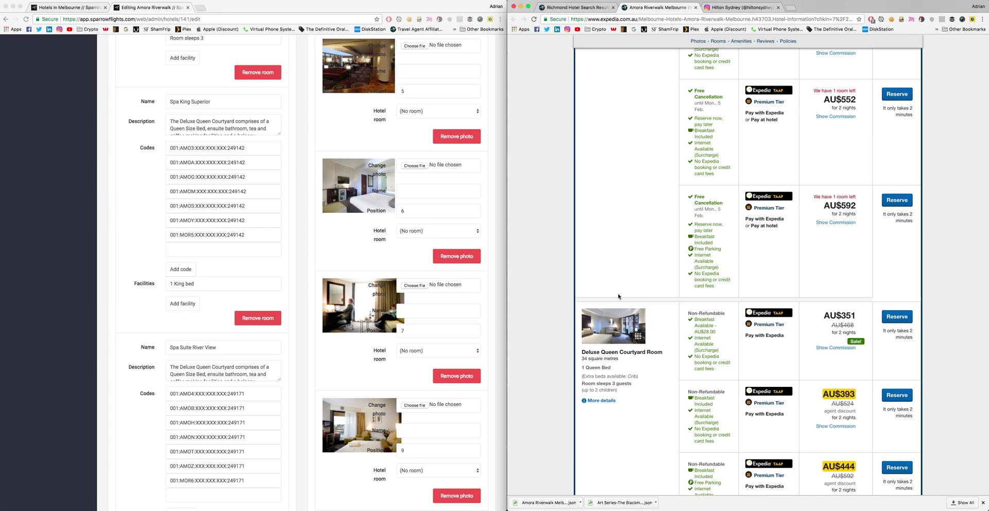
{"action": "scroll", "coordinate": [618, 297], "scroll_direction": "down", "scroll_amount": 10}
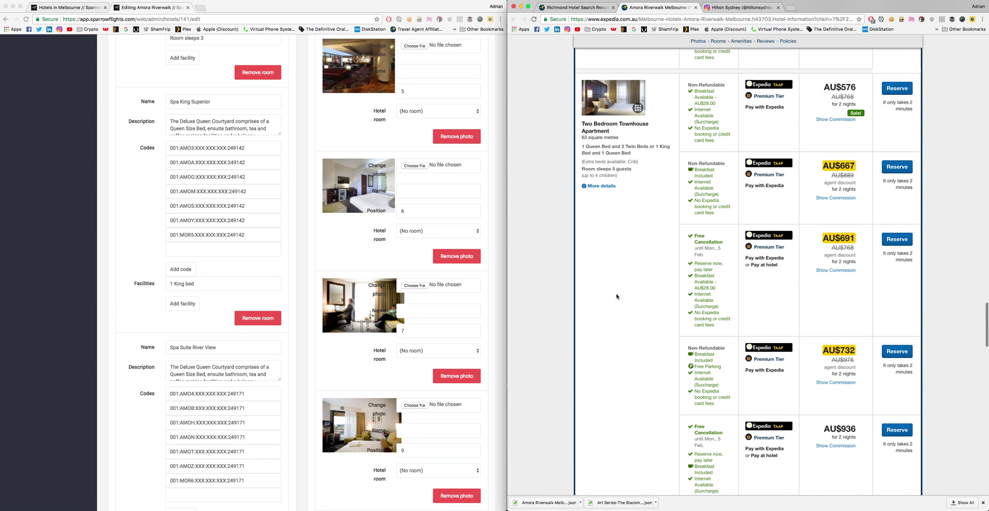
{"action": "scroll", "coordinate": [617, 296], "scroll_direction": "down", "scroll_amount": 10}
{"action": "scroll", "coordinate": [616, 296], "scroll_direction": "up", "scroll_amount": 3}
{"action": "scroll", "coordinate": [82, 397], "scroll_direction": "down", "scroll_amount": 8}
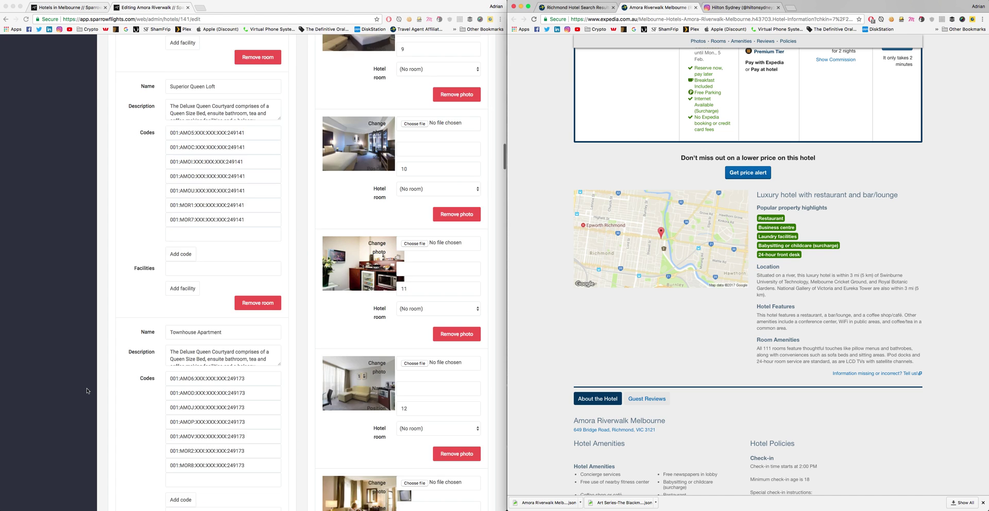
{"action": "scroll", "coordinate": [88, 390], "scroll_direction": "up", "scroll_amount": 3}
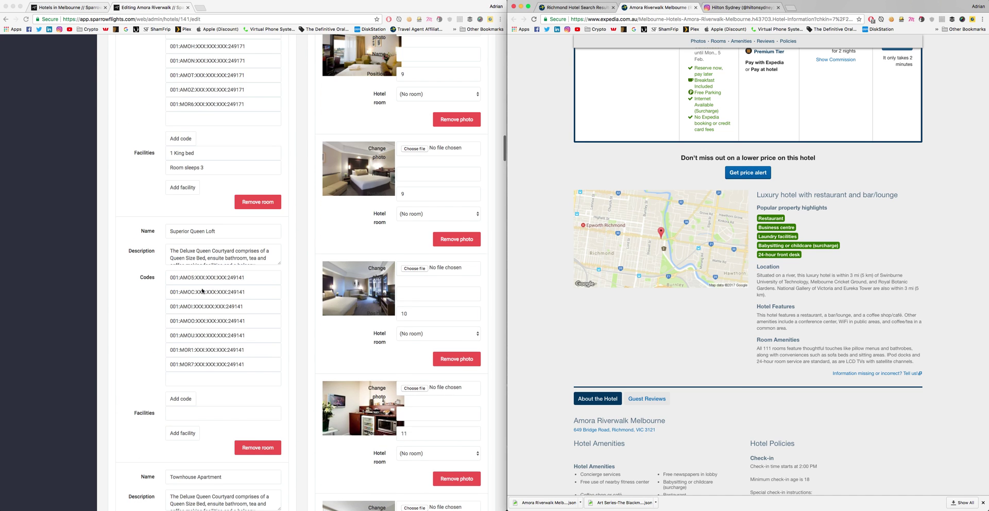
{"action": "scroll", "coordinate": [690, 288], "scroll_direction": "up", "scroll_amount": 7}
{"action": "scroll", "coordinate": [680, 286], "scroll_direction": "up", "scroll_amount": 4}
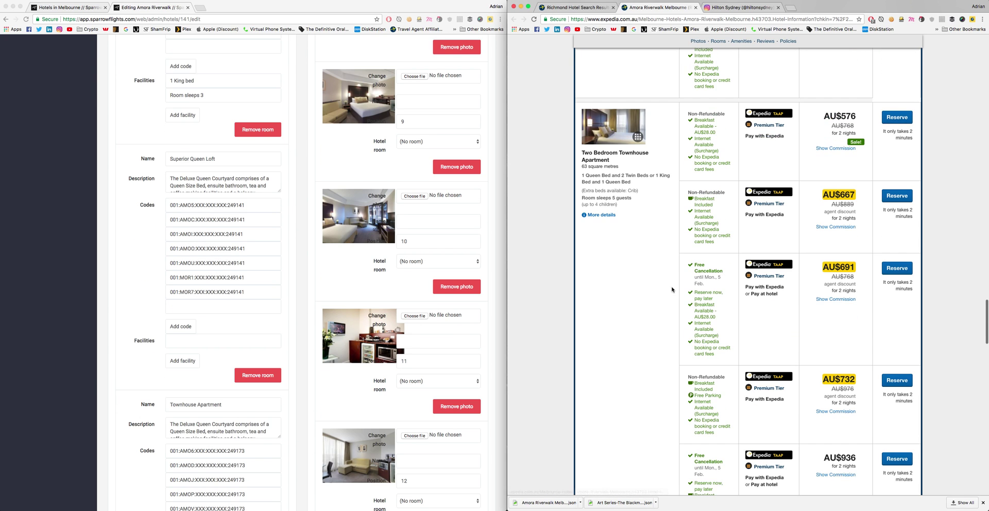
Enter "1 Queen bed and 2 Twin beds" as a facility of Townhouse Apartment and enlarge its description box
{"action": "scroll", "coordinate": [83, 356], "scroll_direction": "down", "scroll_amount": 5}
{"action": "left_click", "coordinate": [195, 402]}
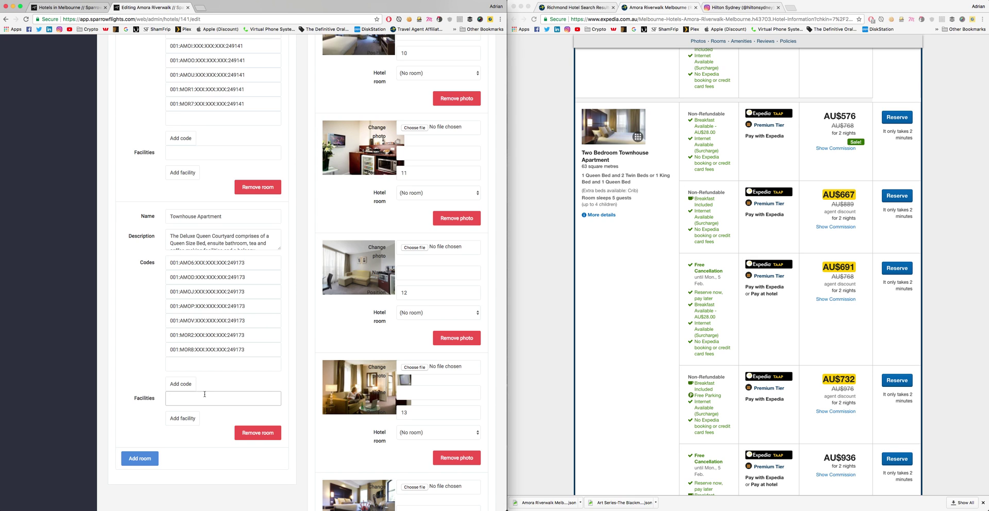
{"action": "type", "text": "1 Queen bed and 2 Twin bed"}
{"action": "left_click_drag", "start_coordinate": [273, 247], "coordinate": [264, 301]}
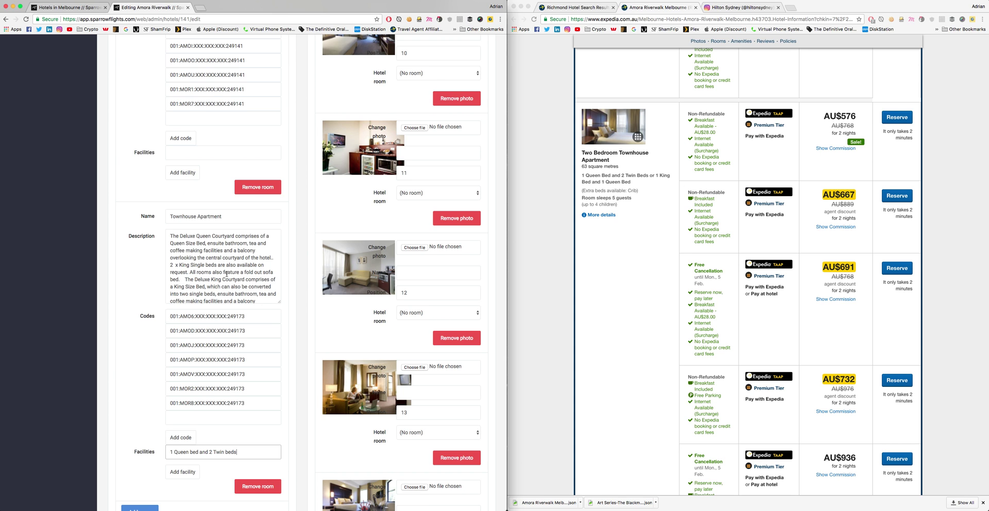
Review the facilities of the other room entries and add "Room sleeps 5" to Townhouse Apartment
{"action": "scroll", "coordinate": [105, 267], "scroll_direction": "up", "scroll_amount": 8}
{"action": "scroll", "coordinate": [105, 275], "scroll_direction": "up", "scroll_amount": 8}
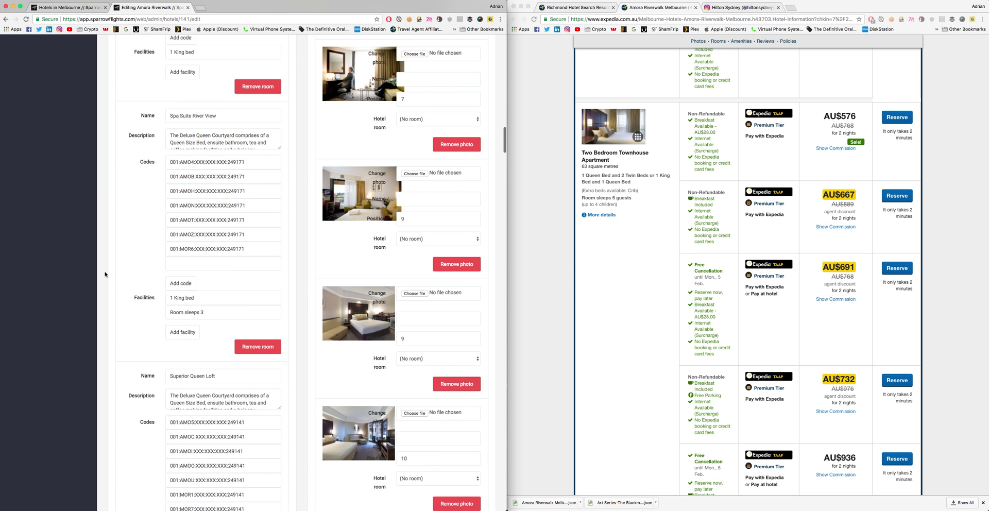
{"action": "scroll", "coordinate": [107, 273], "scroll_direction": "down", "scroll_amount": 8}
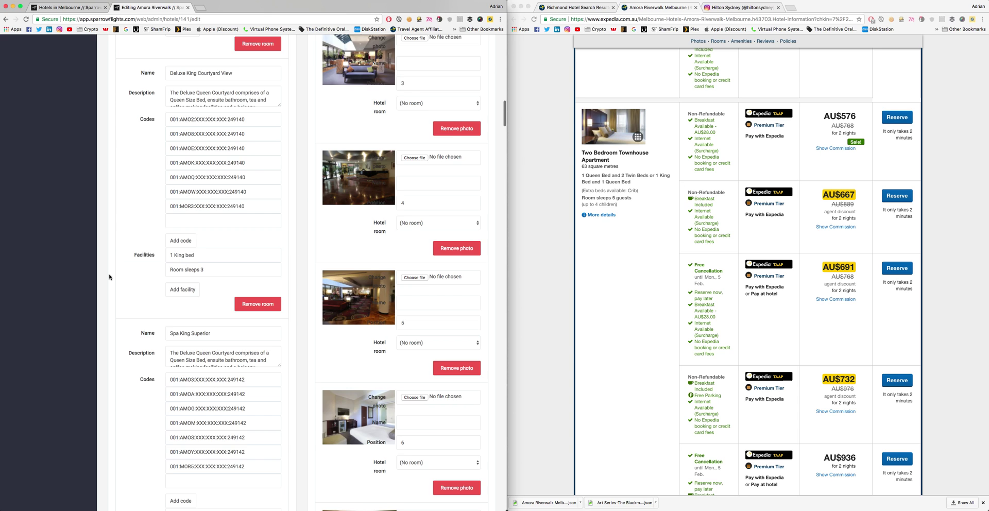
{"action": "scroll", "coordinate": [108, 278], "scroll_direction": "down", "scroll_amount": 10}
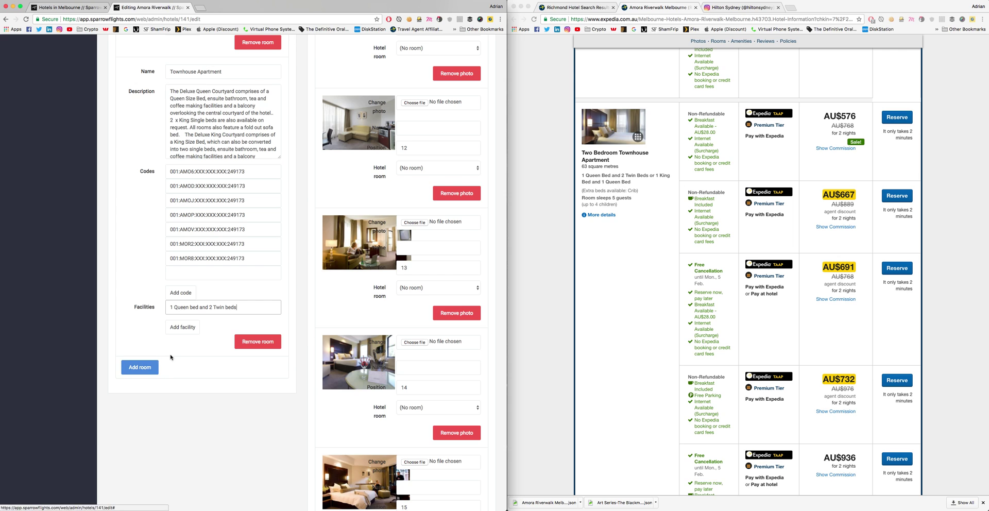
{"action": "left_click", "coordinate": [182, 328]}
{"action": "left_click", "coordinate": [219, 323]}
{"action": "type", "text": "Room sleeps 5"}
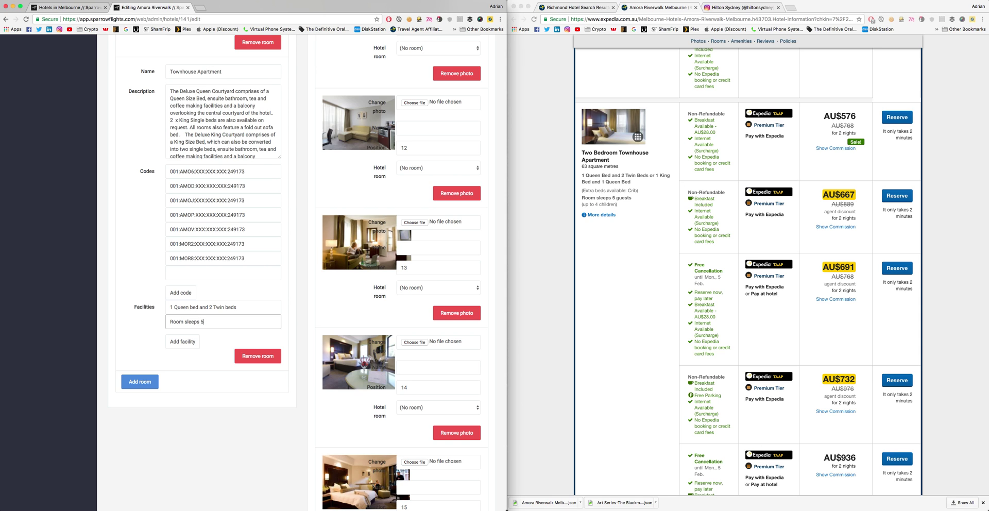
{"action": "left_click", "coordinate": [189, 376]}
Check the Expedia room list again and enter "1 Queen bed" as a facility of the Superior Queen Loft room
{"action": "scroll", "coordinate": [201, 363], "scroll_direction": "up", "scroll_amount": 5}
{"action": "scroll", "coordinate": [106, 350], "scroll_direction": "up", "scroll_amount": 2}
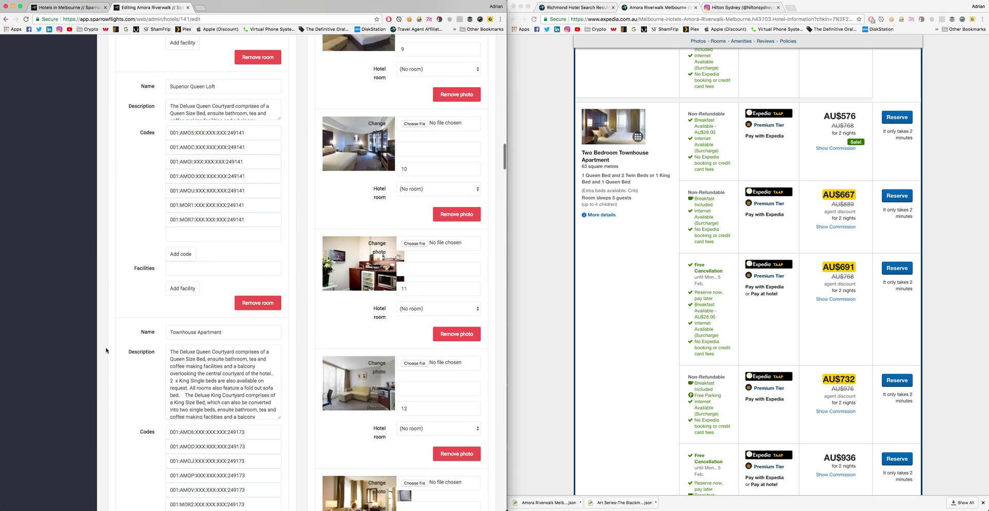
{"action": "scroll", "coordinate": [656, 262], "scroll_direction": "up", "scroll_amount": 4}
{"action": "scroll", "coordinate": [655, 263], "scroll_direction": "up", "scroll_amount": 10}
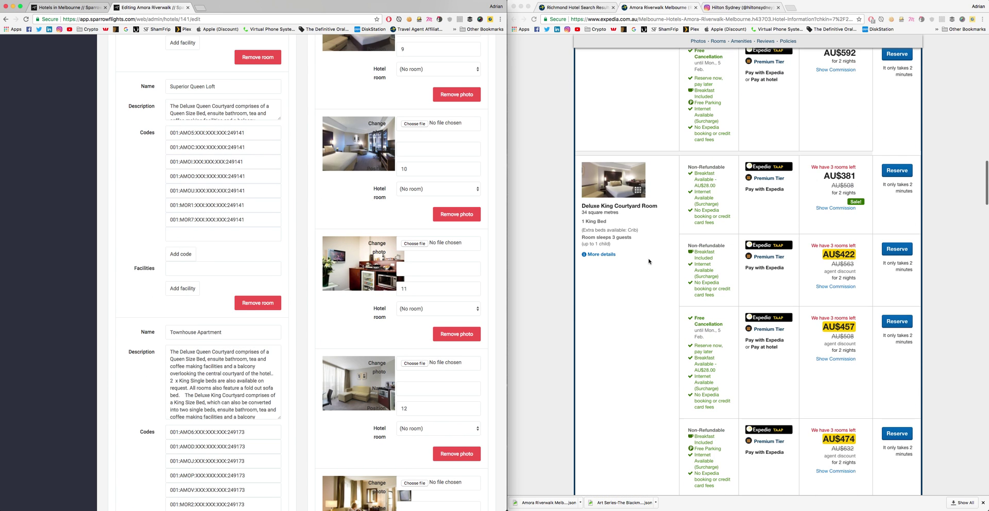
{"action": "left_click", "coordinate": [182, 268]}
{"action": "type", "text": "1 Queen bed"}
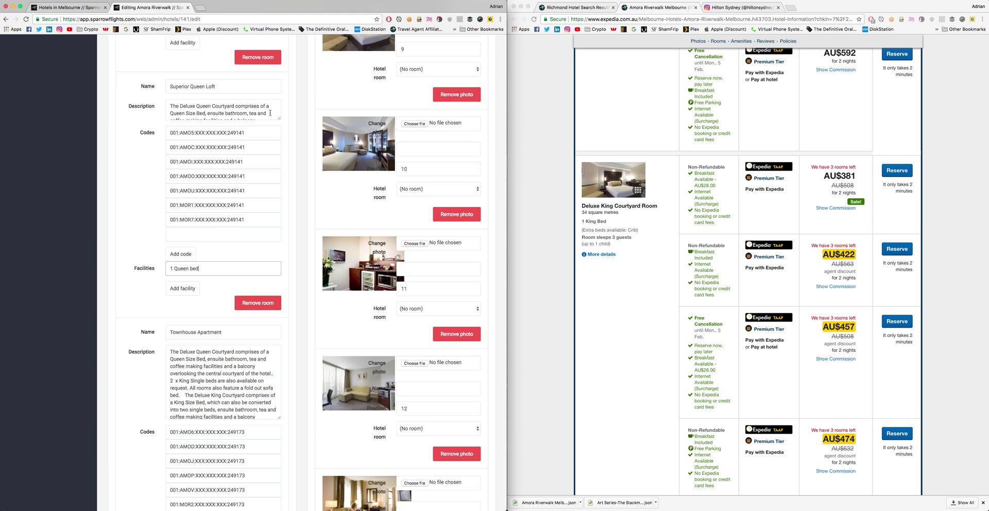
Enlarge the Superior Queen Loft description box and save the Amora Riverwalk hotel record
{"action": "left_click_drag", "start_coordinate": [278, 118], "coordinate": [266, 145]}
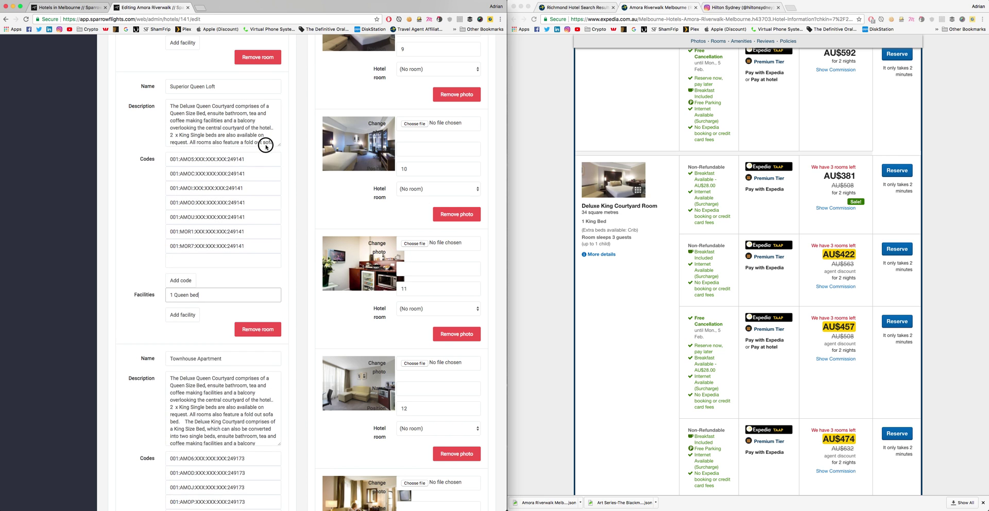
{"action": "scroll", "coordinate": [107, 332], "scroll_direction": "down", "scroll_amount": 10}
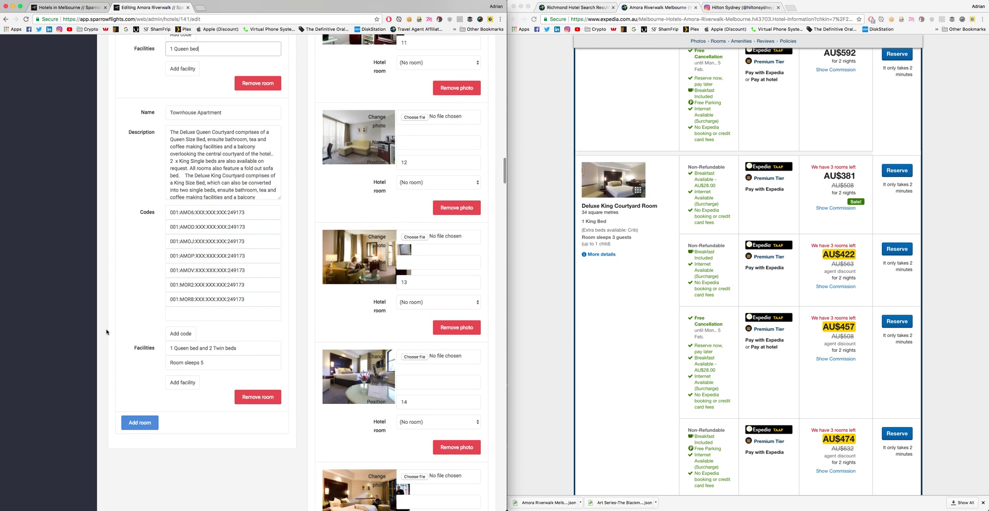
{"action": "scroll", "coordinate": [199, 376], "scroll_direction": "down", "scroll_amount": 20}
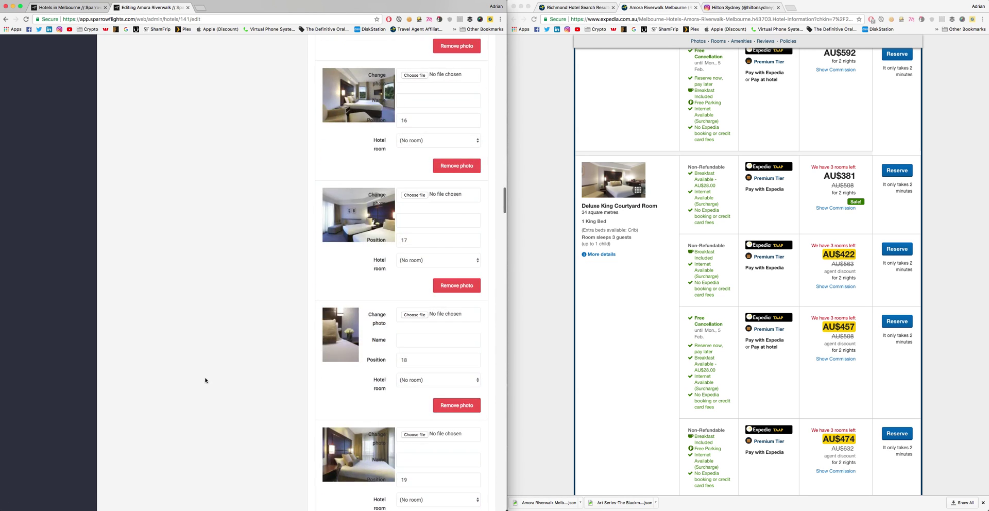
{"action": "scroll", "coordinate": [194, 376], "scroll_direction": "down", "scroll_amount": 20}
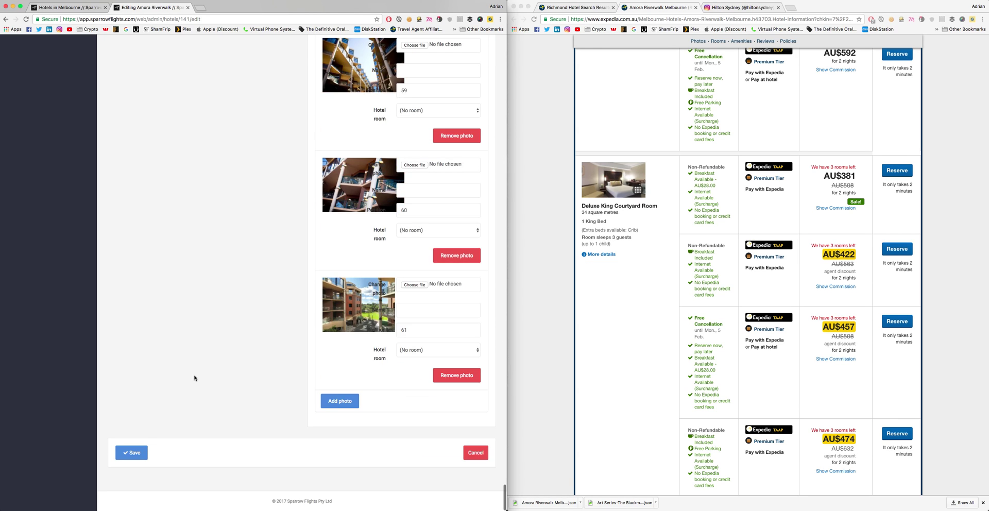
{"action": "left_click", "coordinate": [131, 452]}
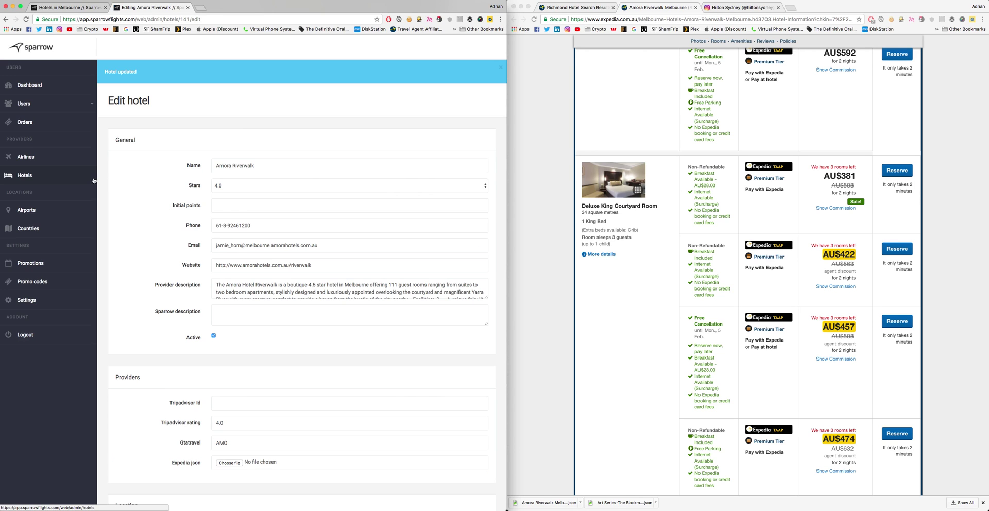
Enlarge the Provider description box in the hotel's General section so its full text can be read
{"action": "scroll", "coordinate": [176, 253], "scroll_direction": "down", "scroll_amount": 20}
{"action": "scroll", "coordinate": [142, 294], "scroll_direction": "up", "scroll_amount": 4}
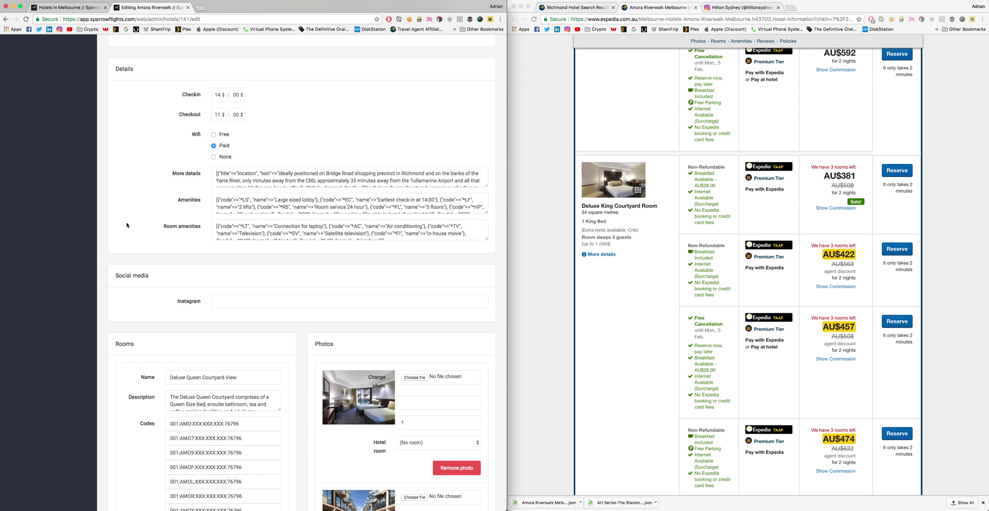
{"action": "scroll", "coordinate": [145, 225], "scroll_direction": "up", "scroll_amount": 5}
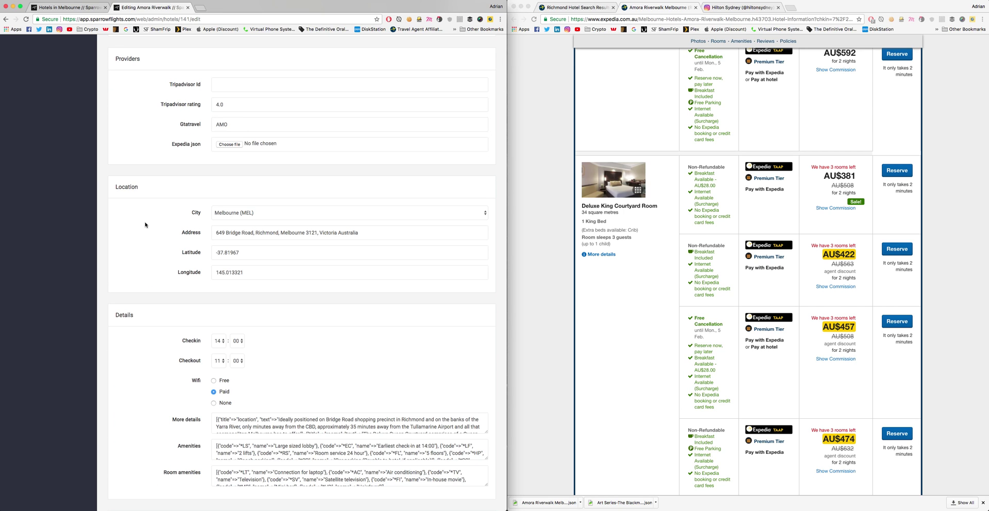
{"action": "scroll", "coordinate": [145, 224], "scroll_direction": "up", "scroll_amount": 5}
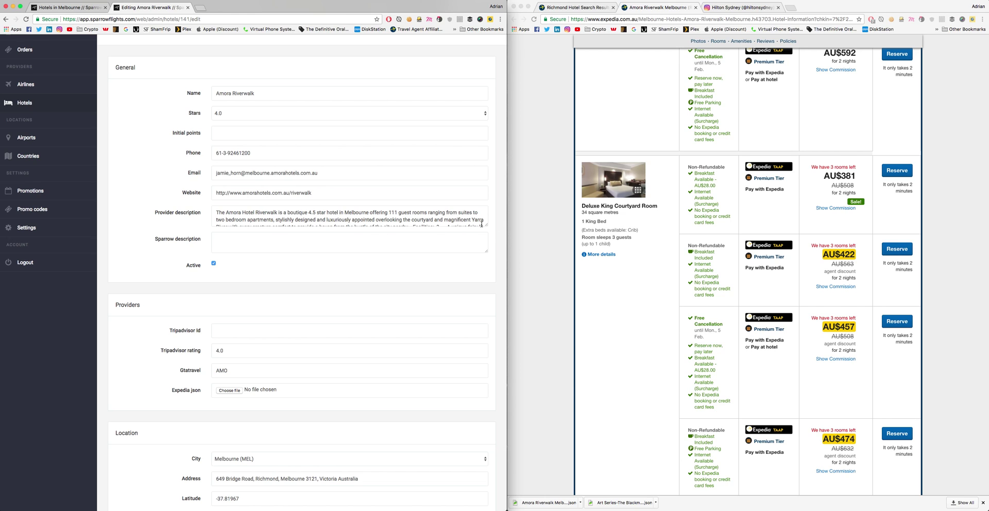
{"action": "left_click_drag", "start_coordinate": [484, 226], "coordinate": [490, 315]}
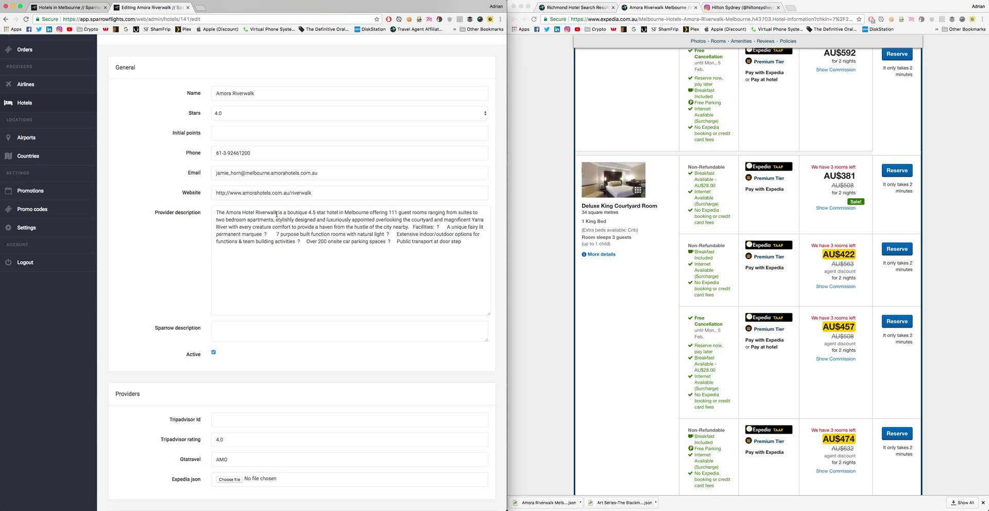
{"action": "double_click", "coordinate": [438, 228]}
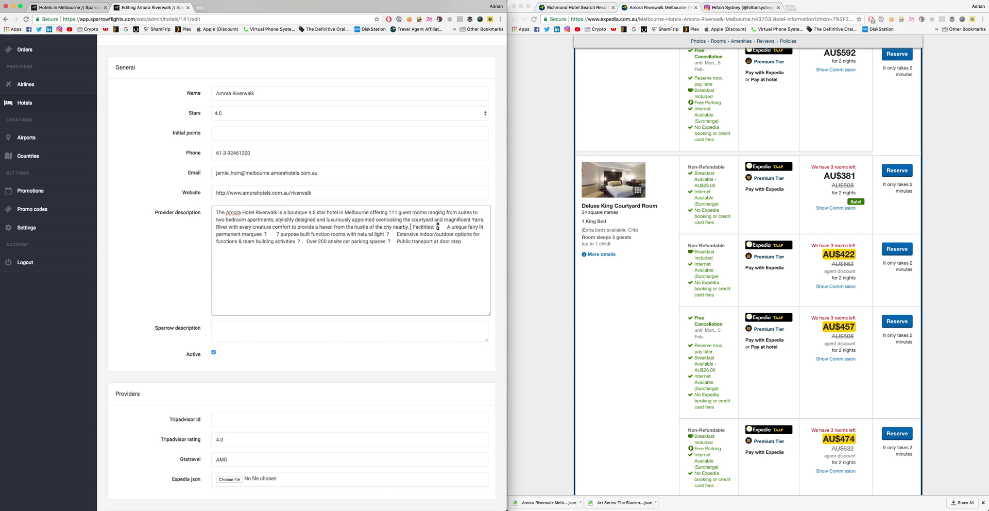
{"action": "left_click_drag", "start_coordinate": [409, 227], "coordinate": [460, 250]}
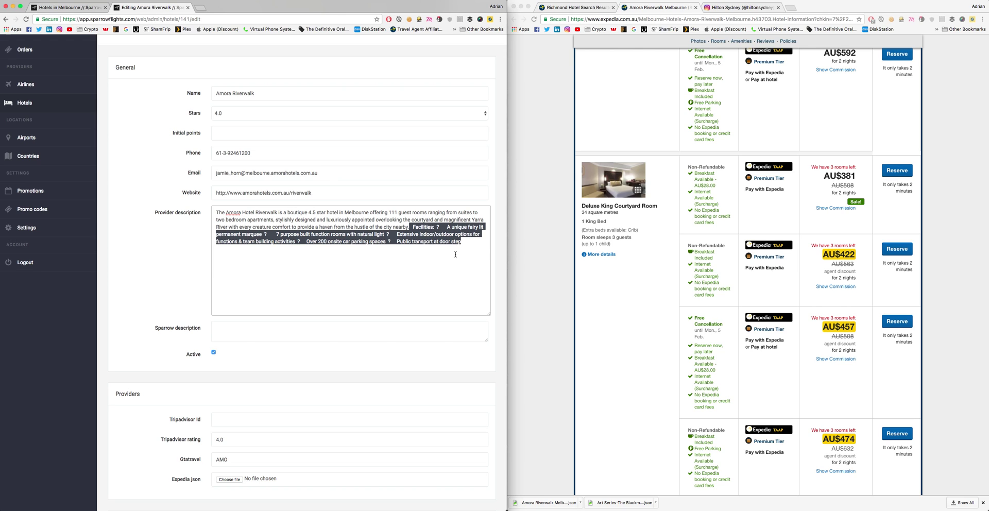
{"action": "key", "text": "BackSpace"}
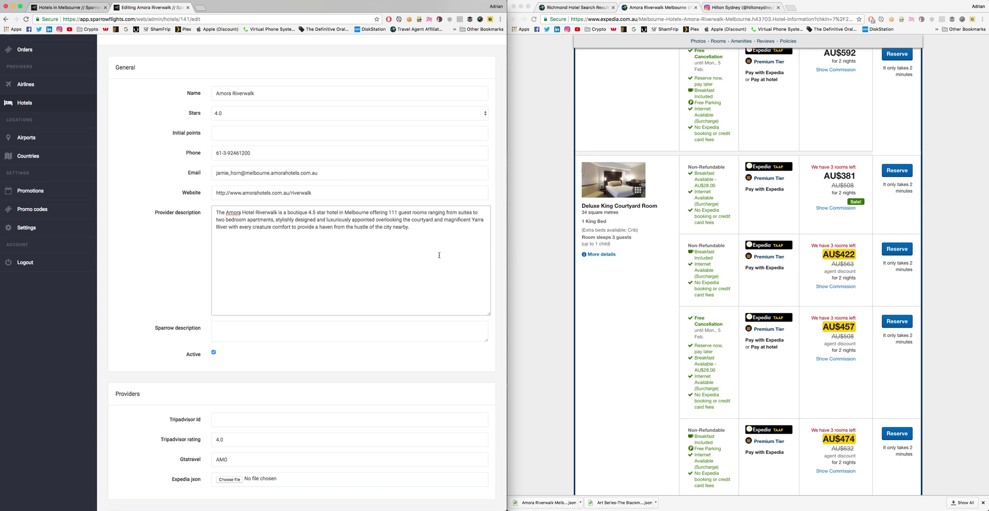
{"action": "key", "text": "super+z"}
Delete everything from "Facilities:" to the end of the Provider description, keeping the text up to "the hustle of the city nearby."
{"action": "left_click", "coordinate": [437, 227]}
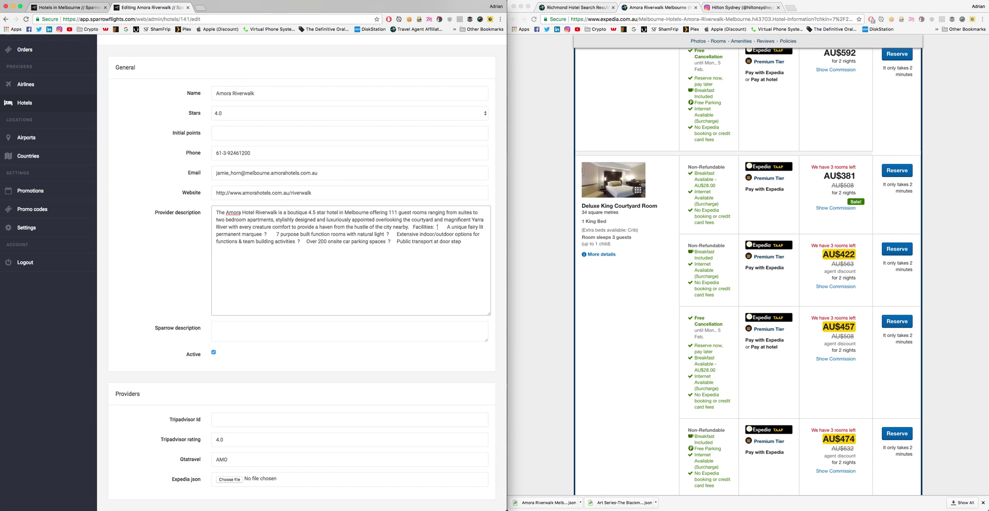
{"action": "left_click_drag", "start_coordinate": [460, 243], "coordinate": [412, 227]}
{"action": "key", "text": "BackSpace"}
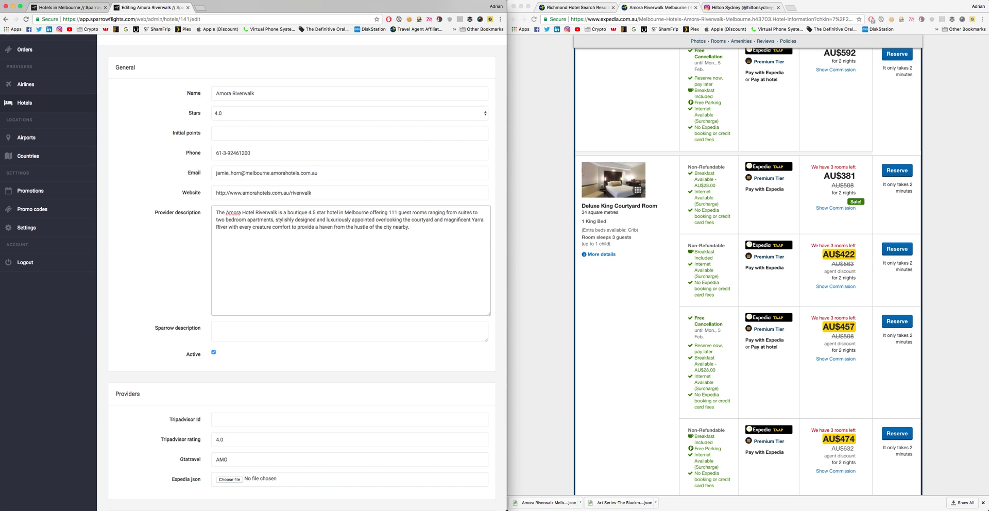
{"action": "scroll", "coordinate": [121, 280], "scroll_direction": "down", "scroll_amount": 15}
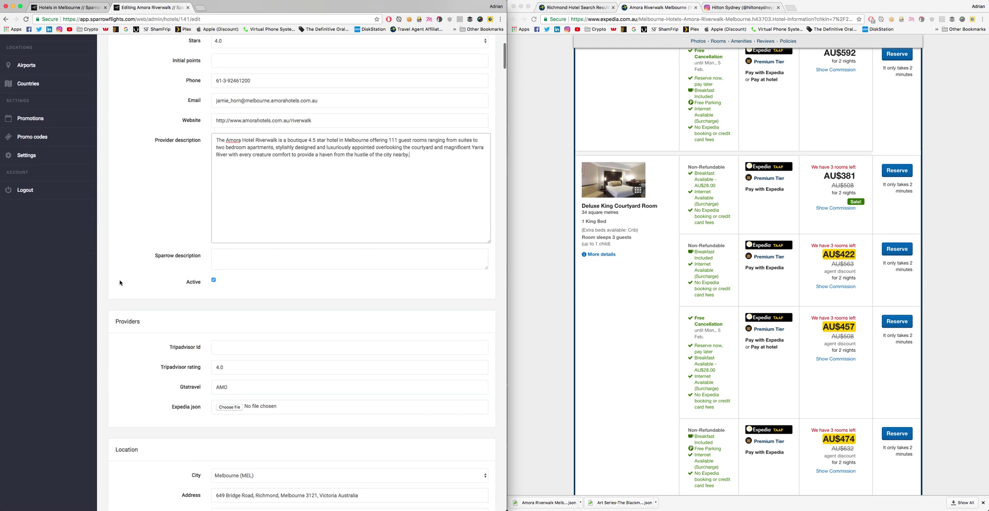
{"action": "scroll", "coordinate": [121, 280], "scroll_direction": "down", "scroll_amount": 20}
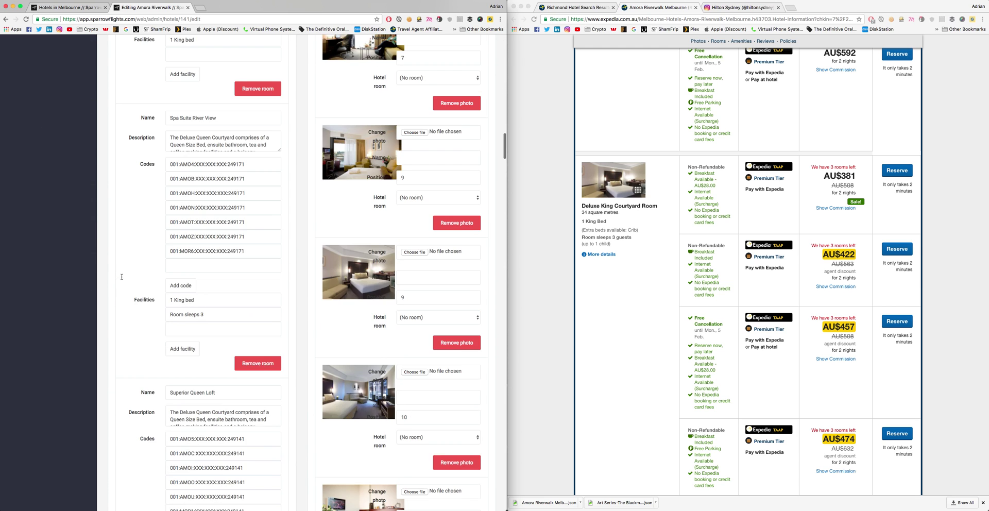
{"action": "scroll", "coordinate": [123, 288], "scroll_direction": "down", "scroll_amount": 20}
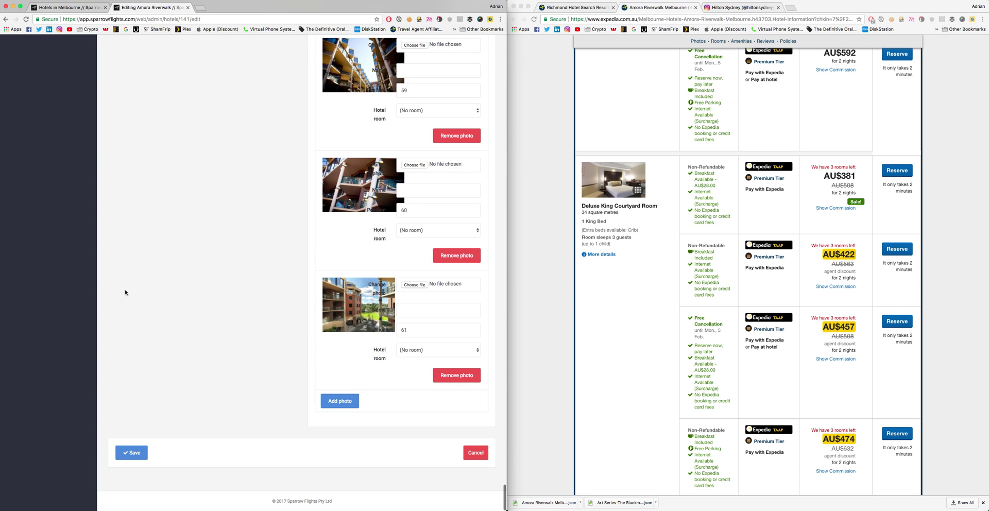
Search Instagram for "amora riverwalk", open the amorariverwalk profile and copy the account name from its web address
{"action": "left_click", "coordinate": [741, 7]}
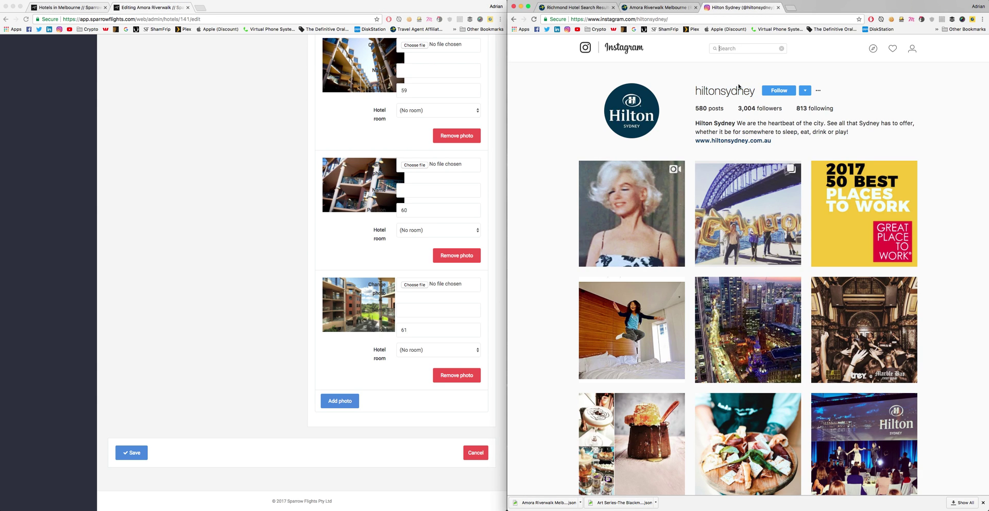
{"action": "left_click", "coordinate": [745, 48]}
{"action": "type", "text": "amora"}
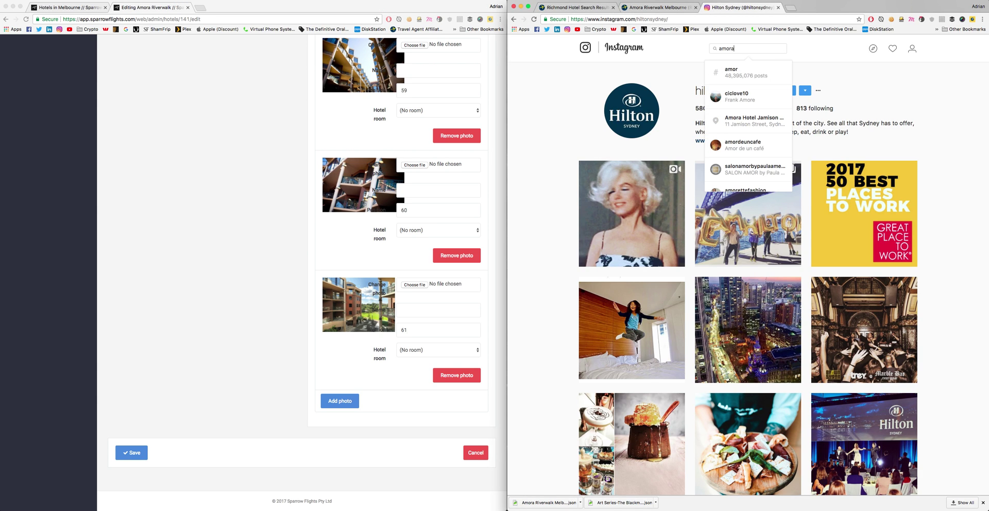
{"action": "type", "text": " riverwalk"}
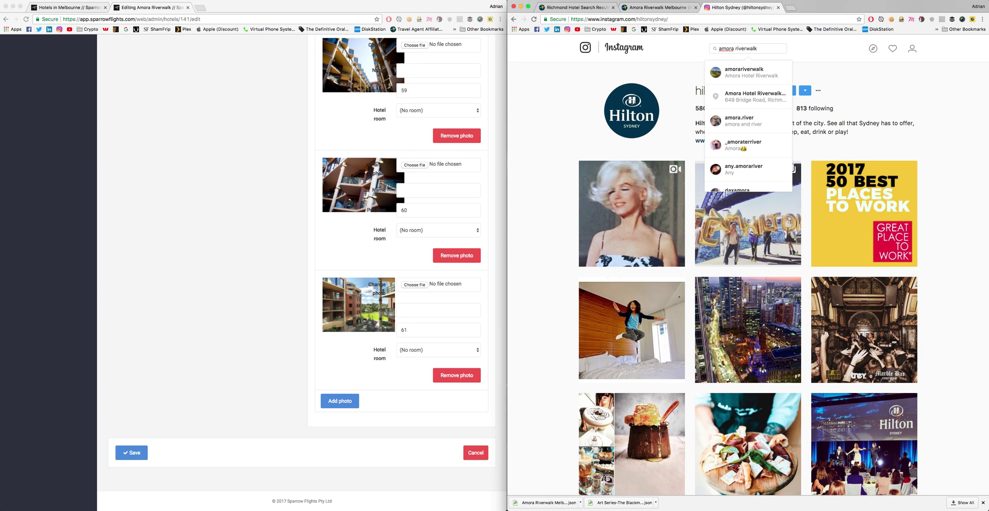
{"action": "left_click", "coordinate": [747, 73]}
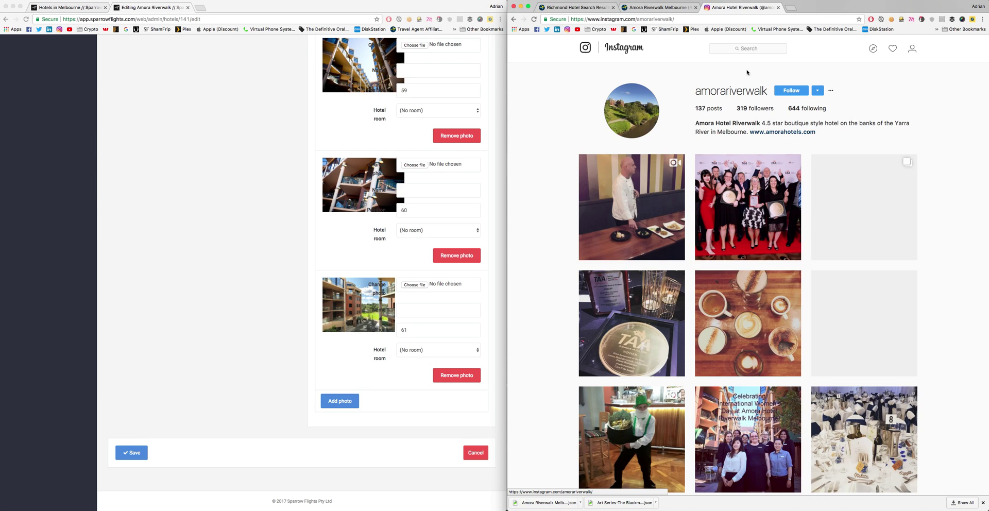
{"action": "double_click", "coordinate": [652, 19]}
{"action": "key", "text": "super+c"}
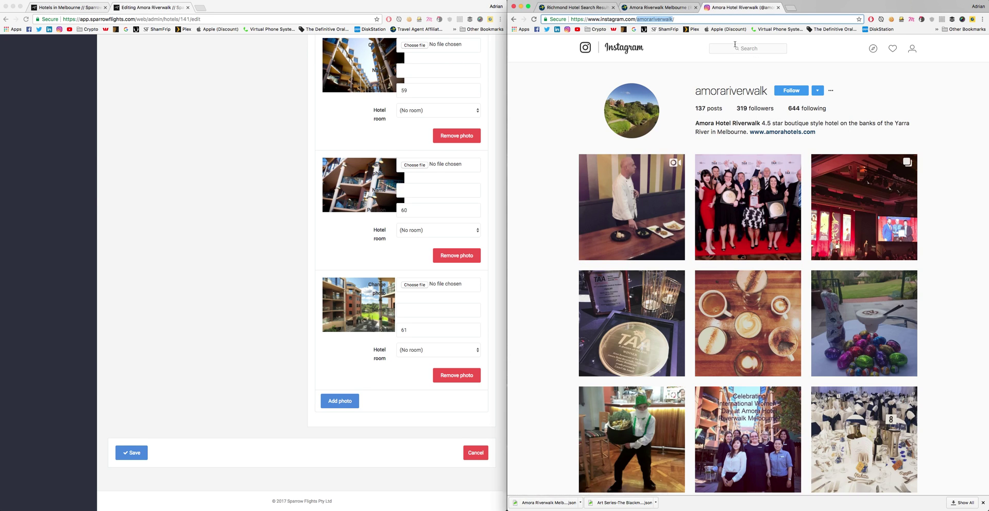
Paste "amorariverwalk" as the Instagram account under Social media in the Sparrow hotel record and save it
{"action": "left_click", "coordinate": [159, 314]}
{"action": "scroll", "coordinate": [201, 360], "scroll_direction": "up", "scroll_amount": 20}
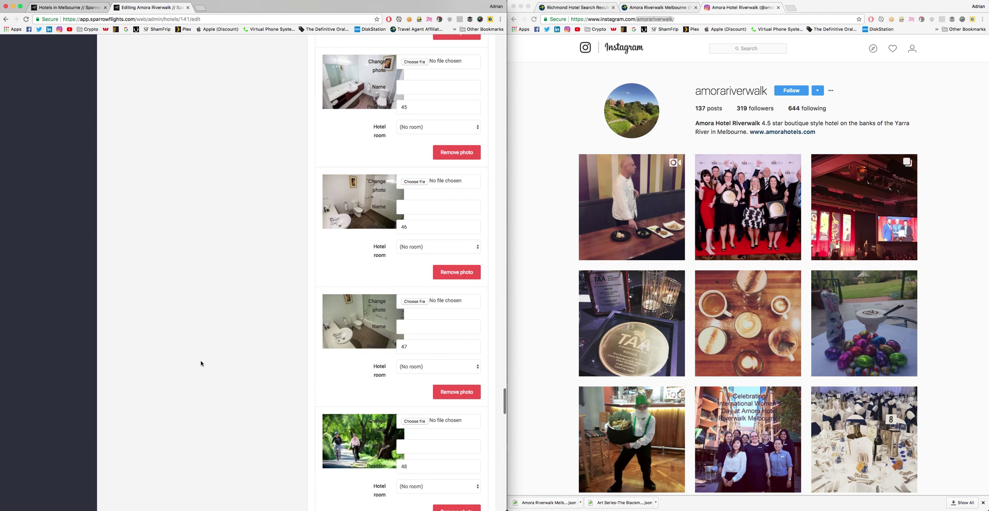
{"action": "scroll", "coordinate": [194, 385], "scroll_direction": "up", "scroll_amount": 20}
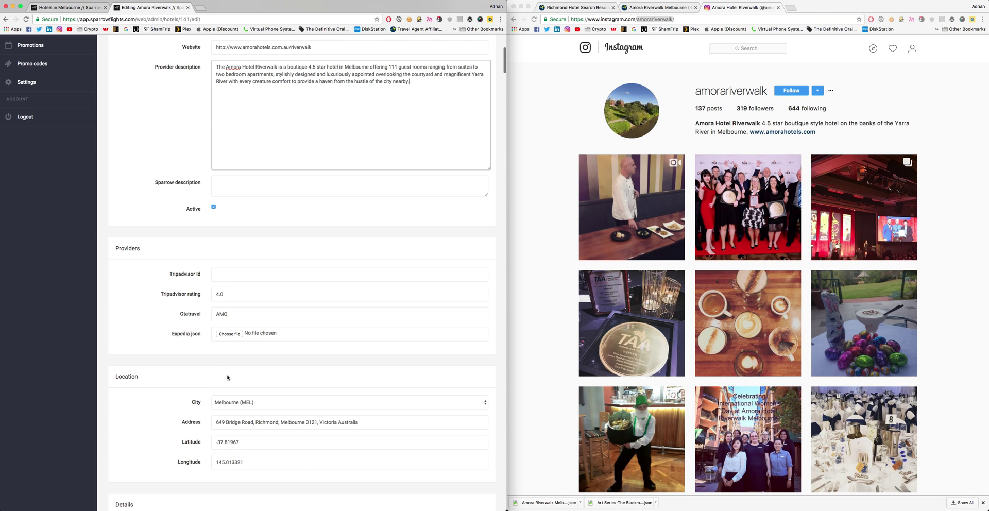
{"action": "scroll", "coordinate": [210, 350], "scroll_direction": "down", "scroll_amount": 5}
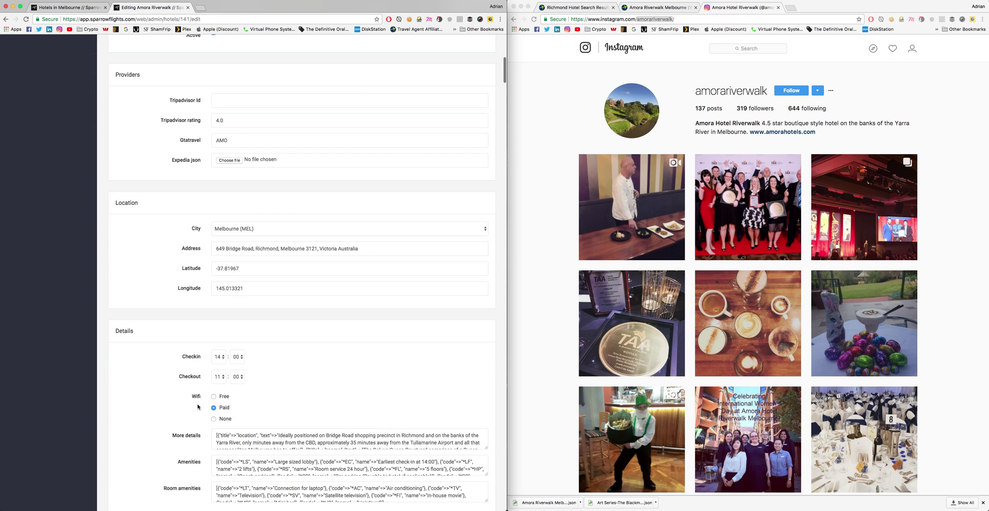
{"action": "scroll", "coordinate": [243, 323], "scroll_direction": "down", "scroll_amount": 5}
{"action": "left_click", "coordinate": [250, 386]}
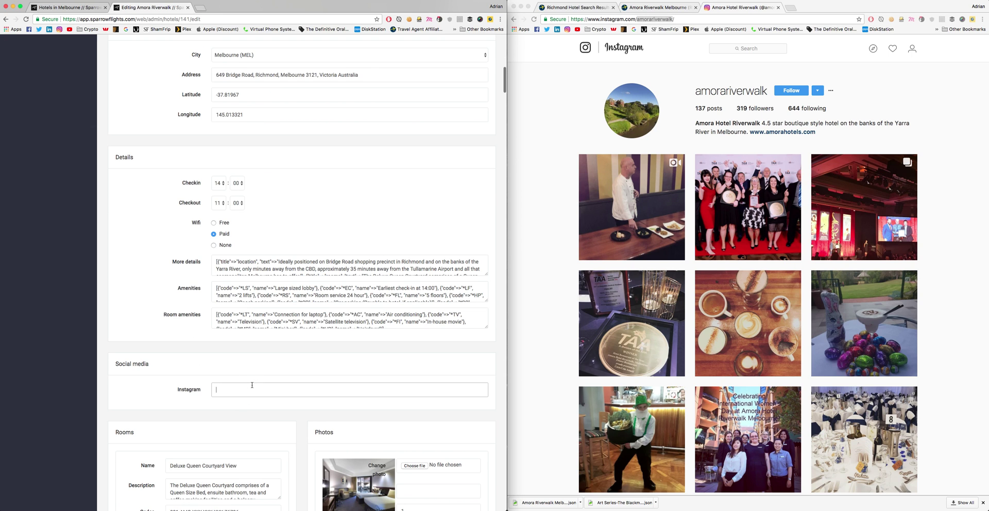
{"action": "key", "text": "super+v"}
{"action": "scroll", "coordinate": [154, 401], "scroll_direction": "down", "scroll_amount": 20}
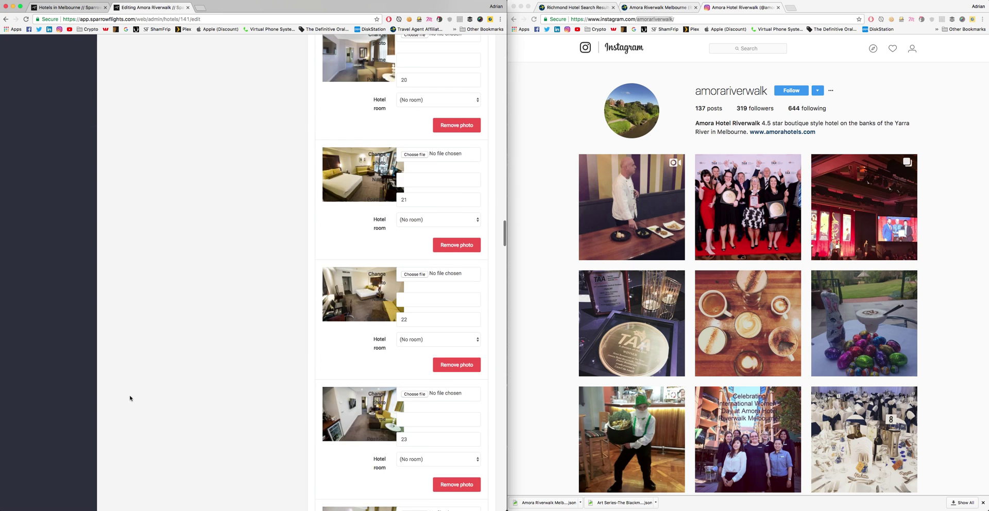
{"action": "scroll", "coordinate": [131, 453], "scroll_direction": "down", "scroll_amount": 10}
{"action": "left_click", "coordinate": [135, 455]}
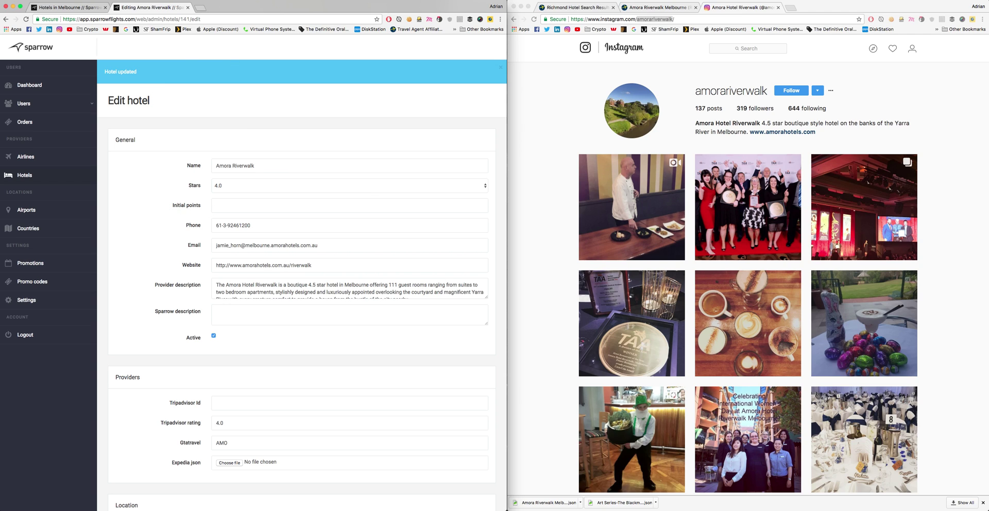
Return to the Sparrow hotel list, look through the Melbourne hotels and run the hotel sync for that city
{"action": "left_click", "coordinate": [72, 7]}
{"action": "left_click", "coordinate": [308, 135]}
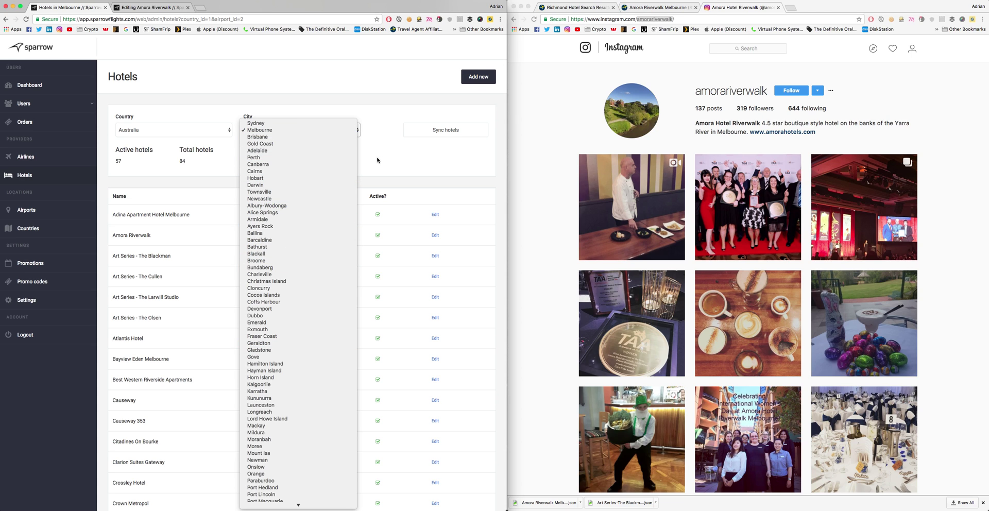
{"action": "left_click", "coordinate": [395, 164]}
{"action": "scroll", "coordinate": [232, 219], "scroll_direction": "down", "scroll_amount": 1}
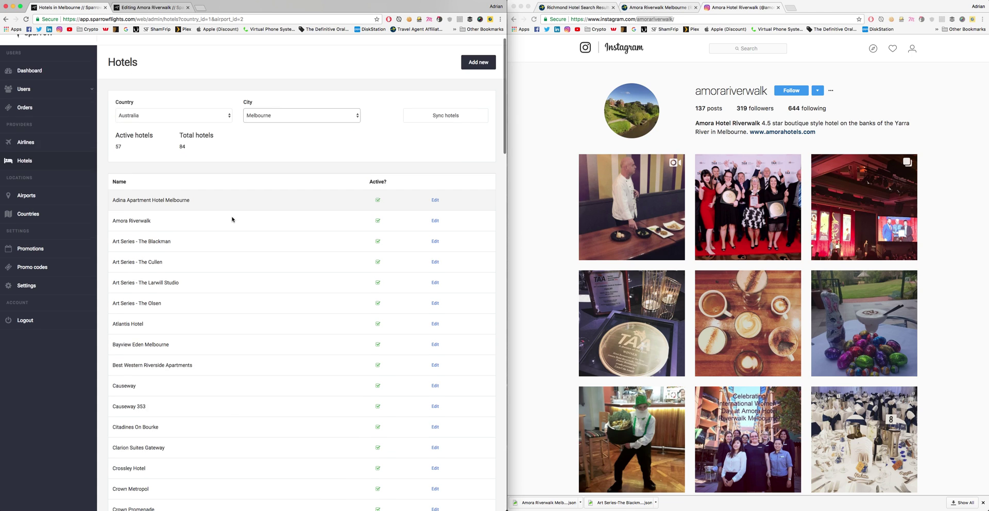
{"action": "scroll", "coordinate": [232, 220], "scroll_direction": "down", "scroll_amount": 15}
{"action": "scroll", "coordinate": [227, 228], "scroll_direction": "up", "scroll_amount": 12}
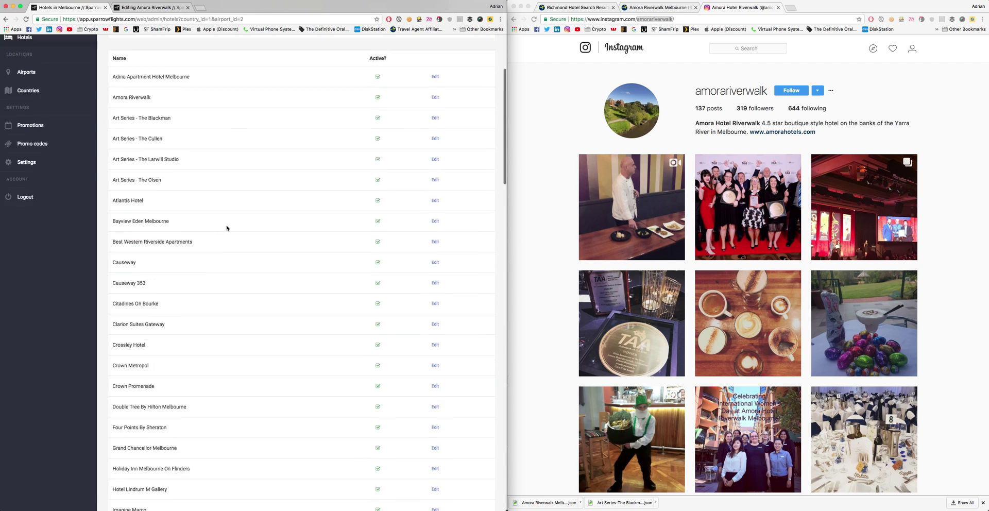
{"action": "scroll", "coordinate": [226, 229], "scroll_direction": "up", "scroll_amount": 5}
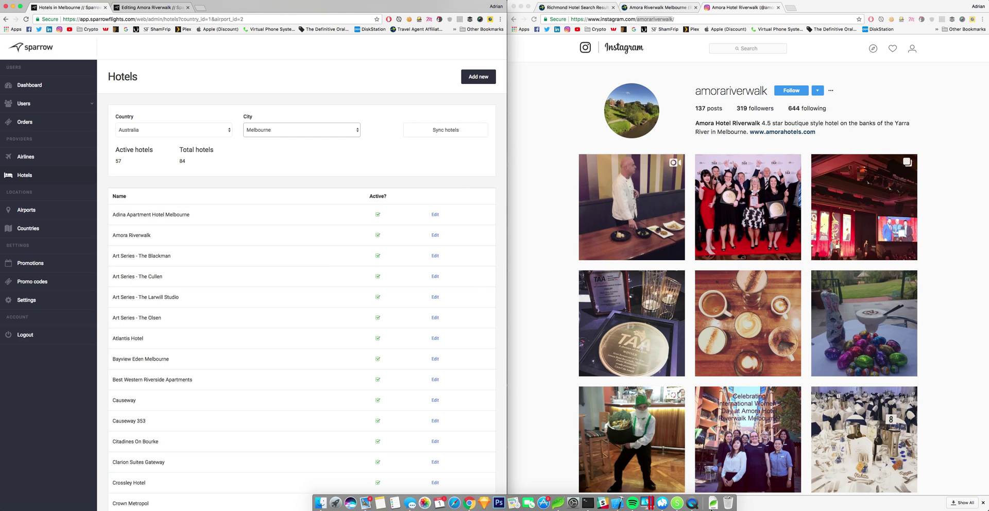
{"action": "left_click", "coordinate": [451, 128]}
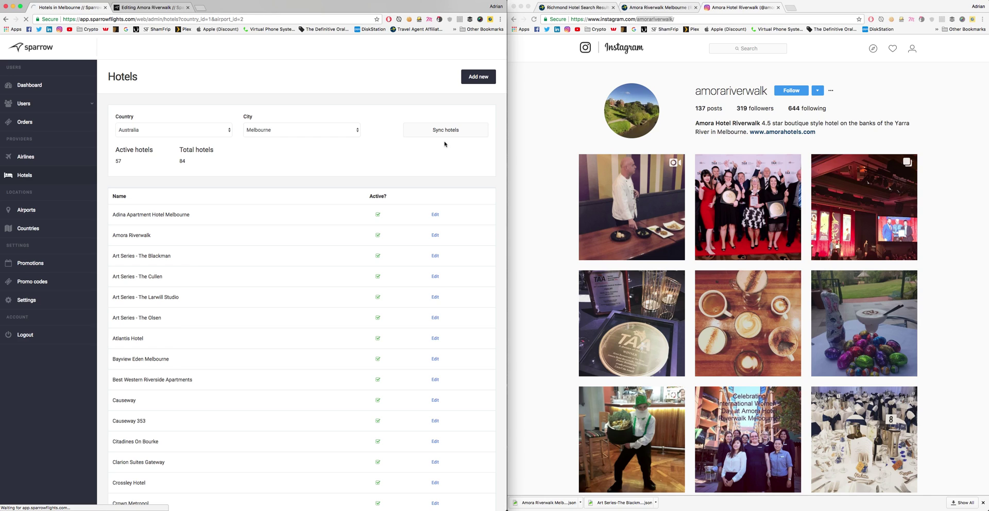